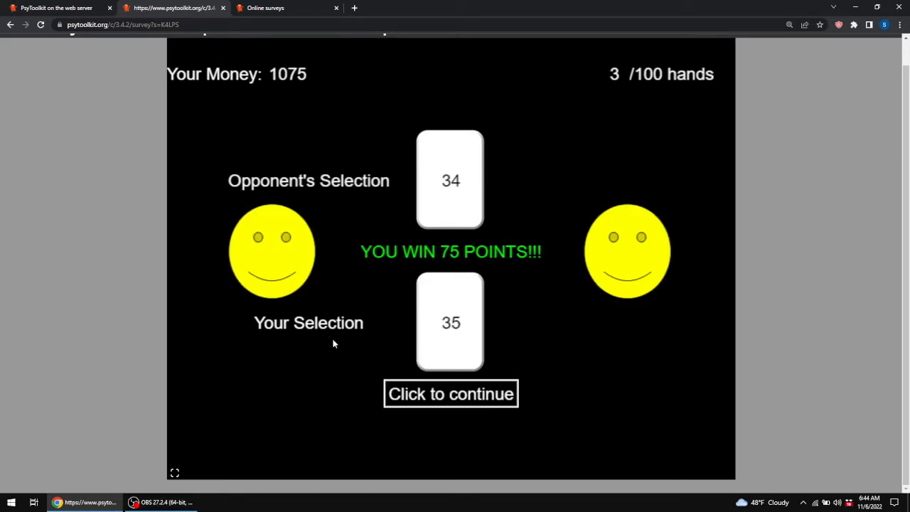
# Continue the card game in the test survey and pick the blue card for the next hand.
pyautogui.click(461, 402)
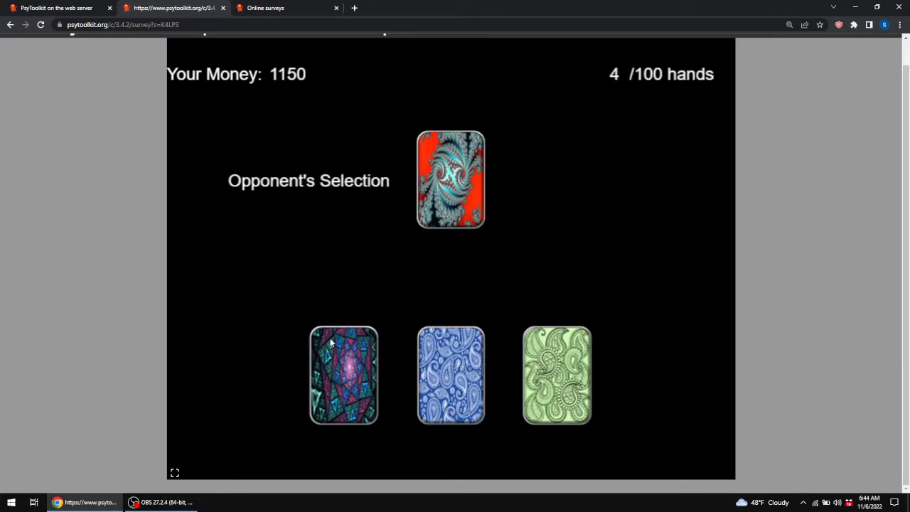
pyautogui.click(466, 375)
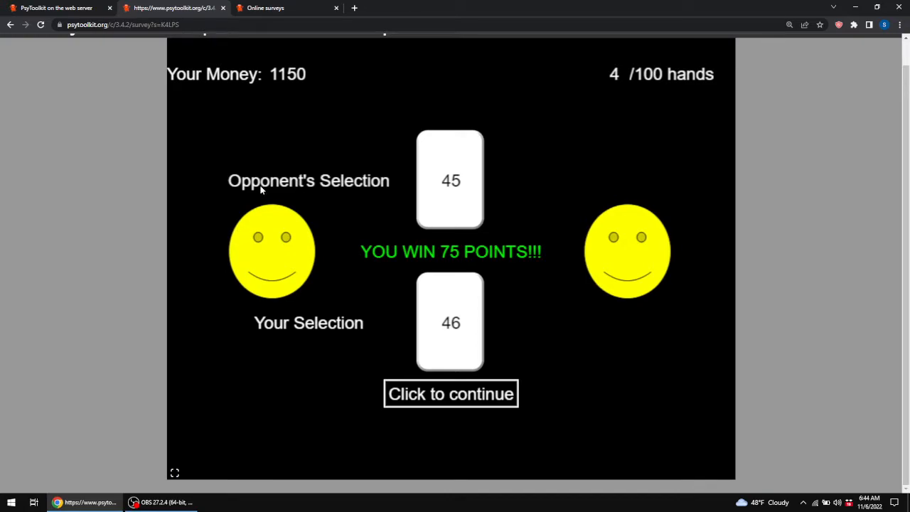
# Close the survey test tab and open the page for creating a new experiment.
pyautogui.click(224, 8)
pyautogui.click(501, 79)
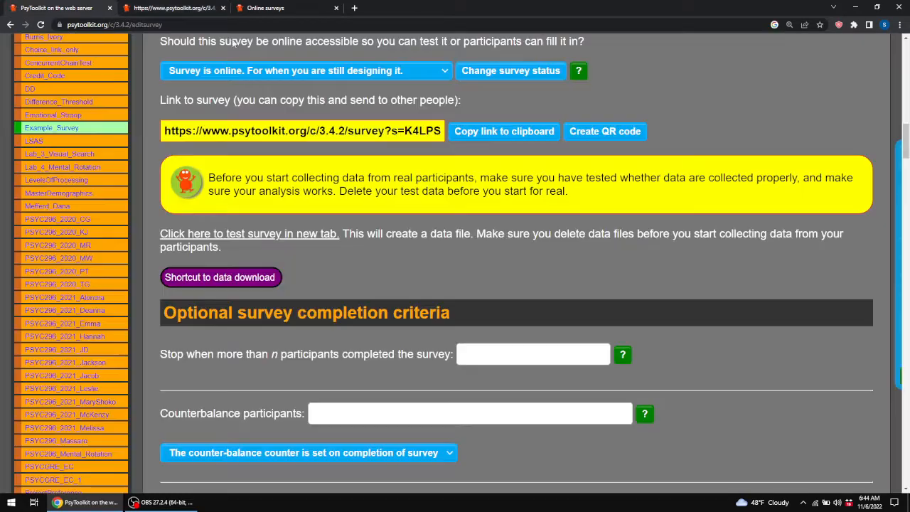
pyautogui.scroll(9, 147, 248)
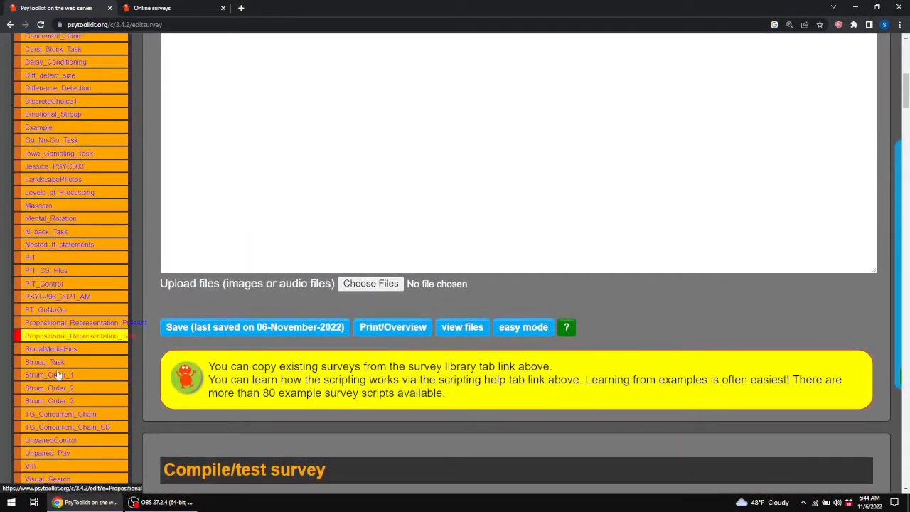
pyautogui.scroll(3, 71, 427)
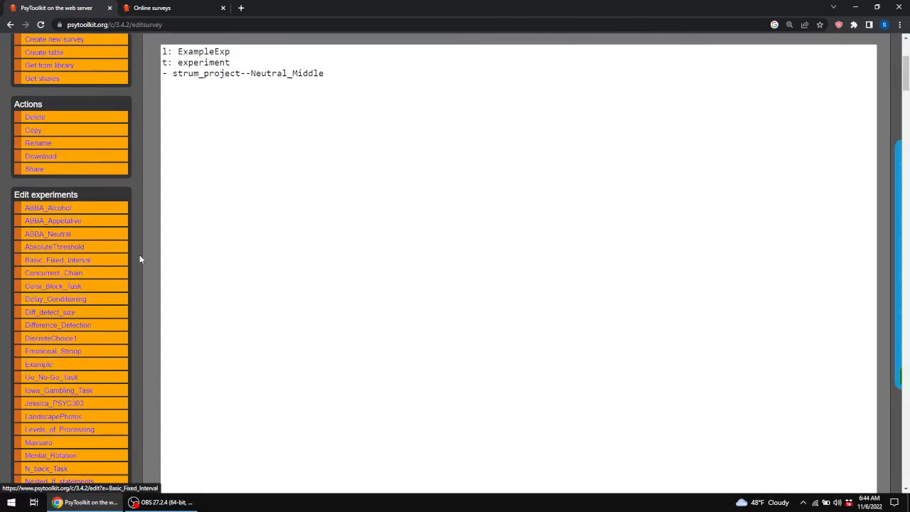
pyautogui.scroll(2, 140, 256)
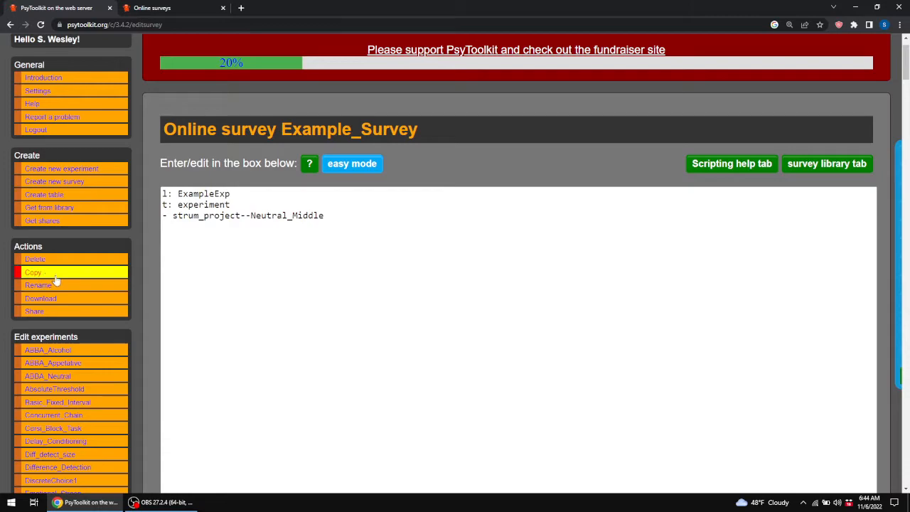
pyautogui.click(65, 169)
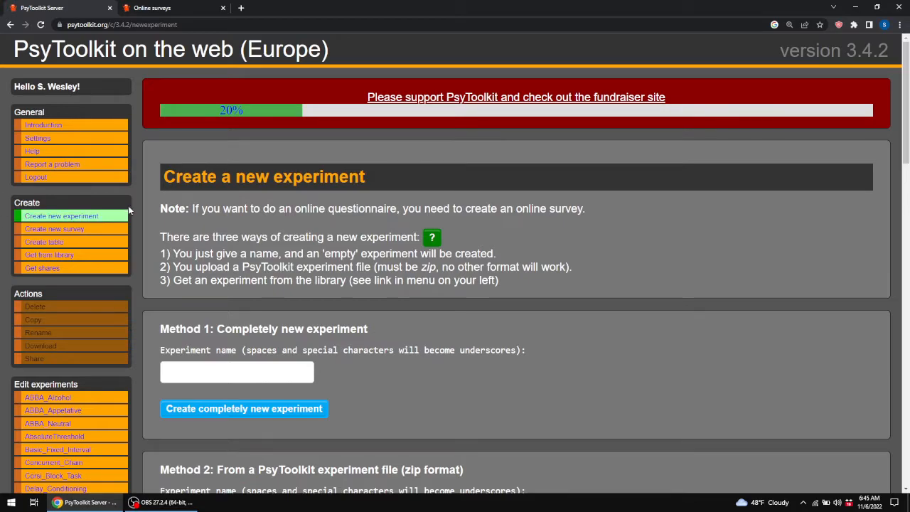
pyautogui.scroll(-2, 305, 227)
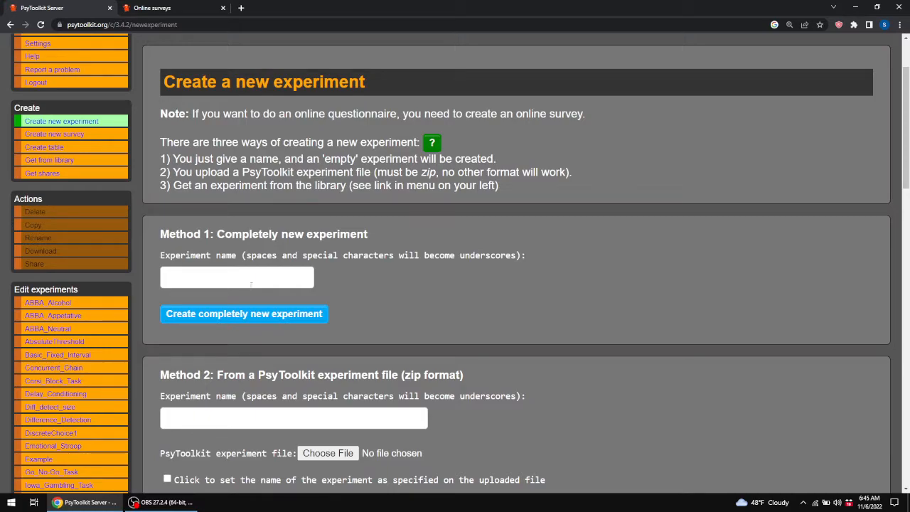
pyautogui.scroll(-3, 248, 282)
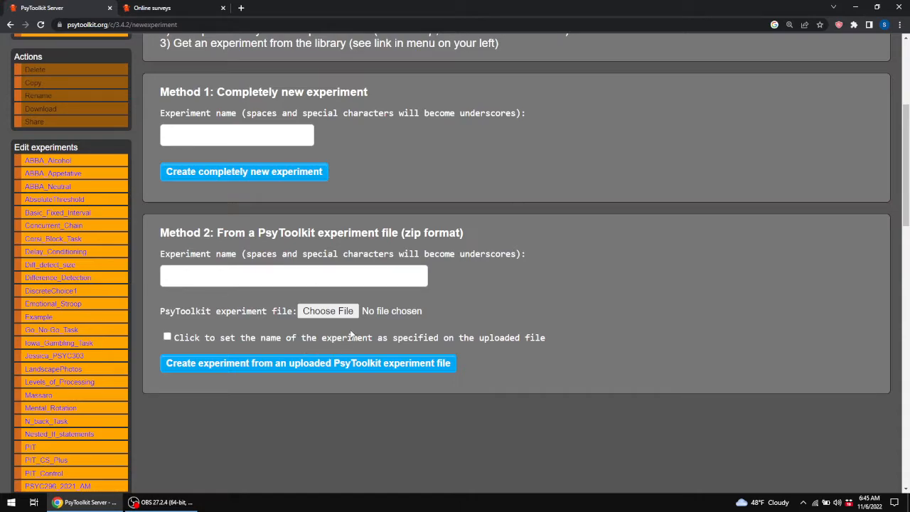
# Switch to the other tab and open the PsyToolkit Library of Experiments collection.
pyautogui.click(203, 14)
pyautogui.click(37, 123)
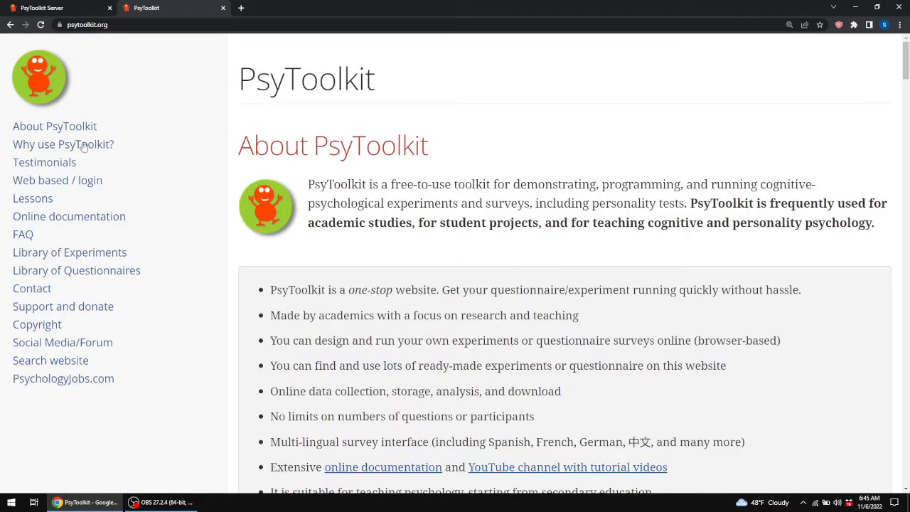
pyautogui.click(111, 257)
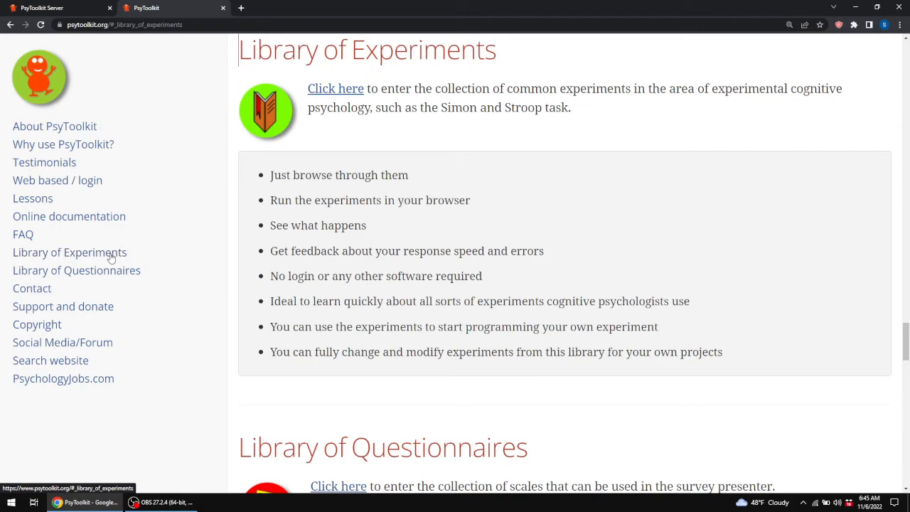
pyautogui.click(344, 95)
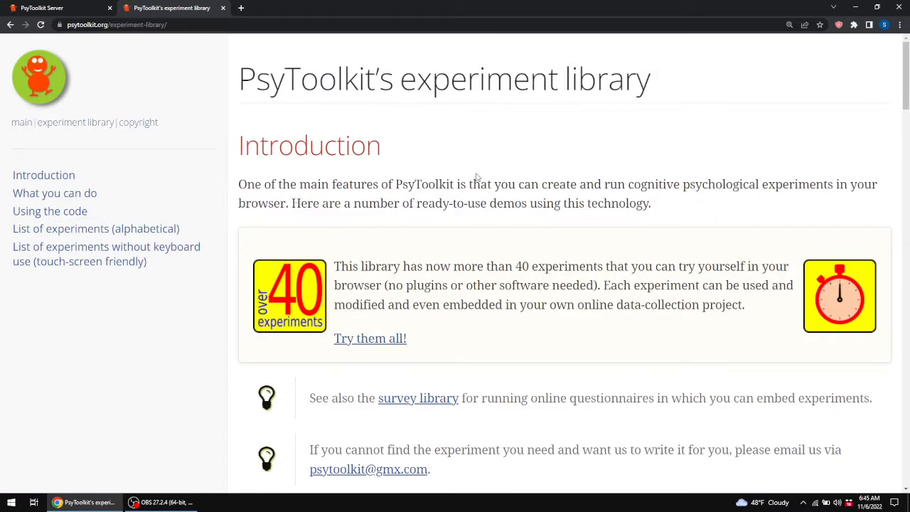
# Browse the alphabetical list of experiments in the library.
pyautogui.scroll(-6, 477, 177)
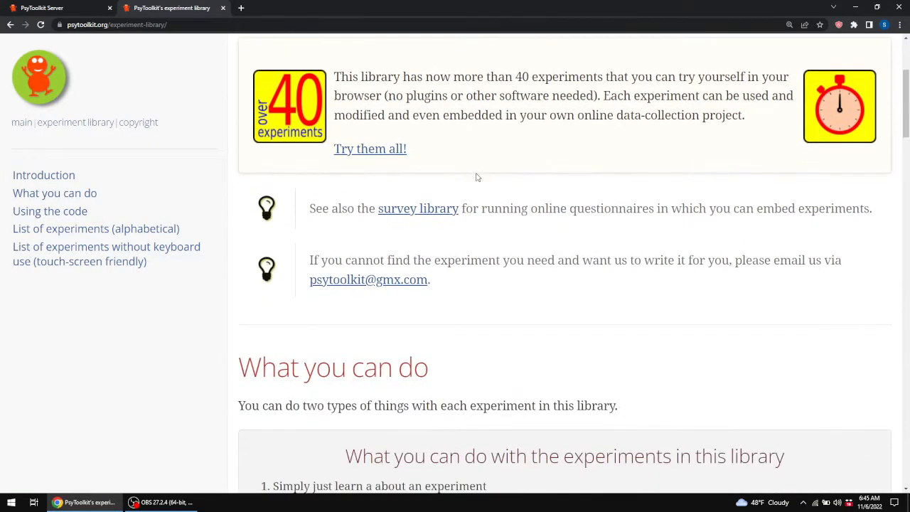
pyautogui.scroll(-8, 477, 178)
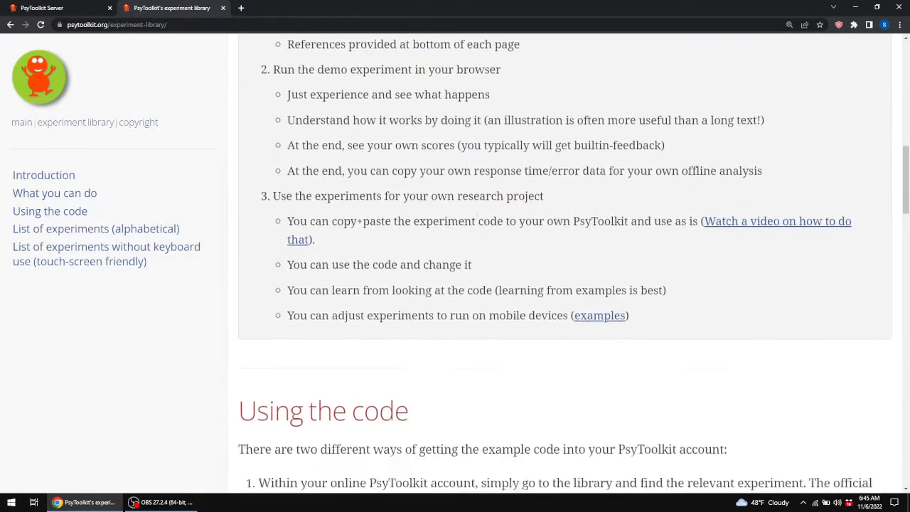
pyautogui.scroll(-1, 504, 179)
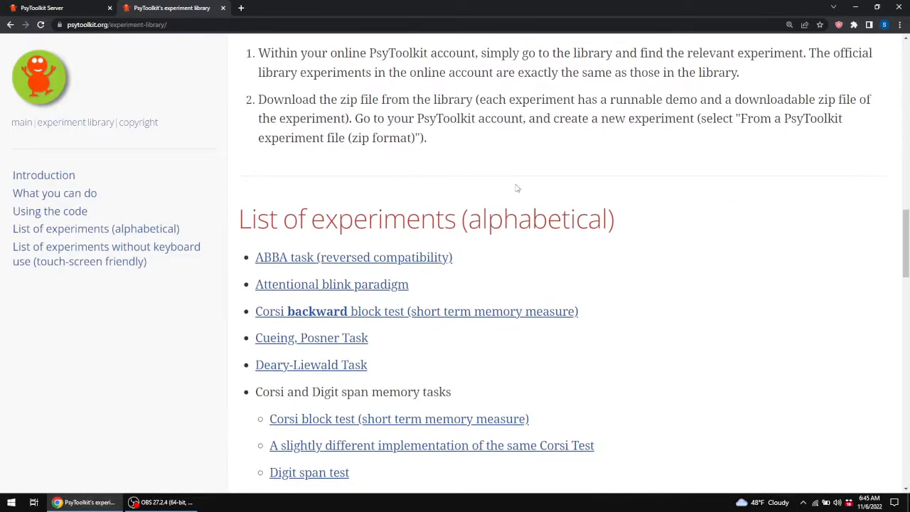
pyautogui.scroll(-1, 501, 244)
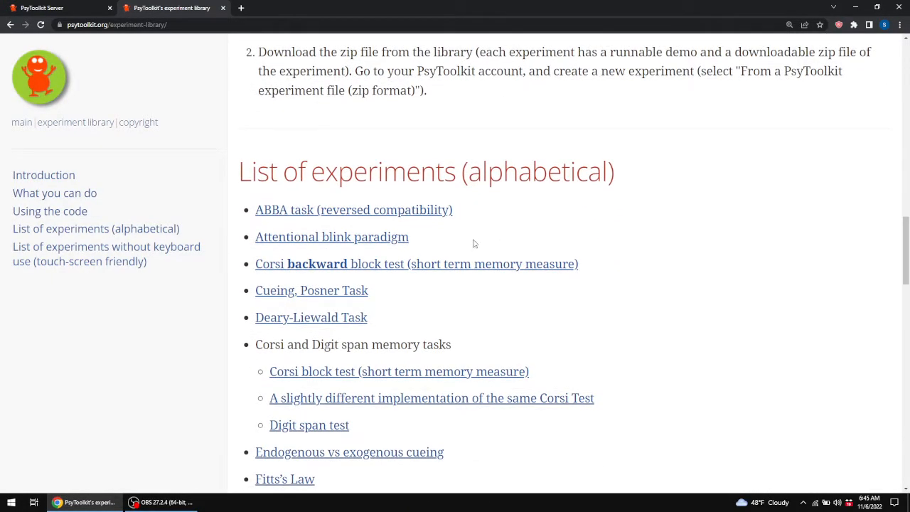
pyautogui.scroll(-1, 630, 264)
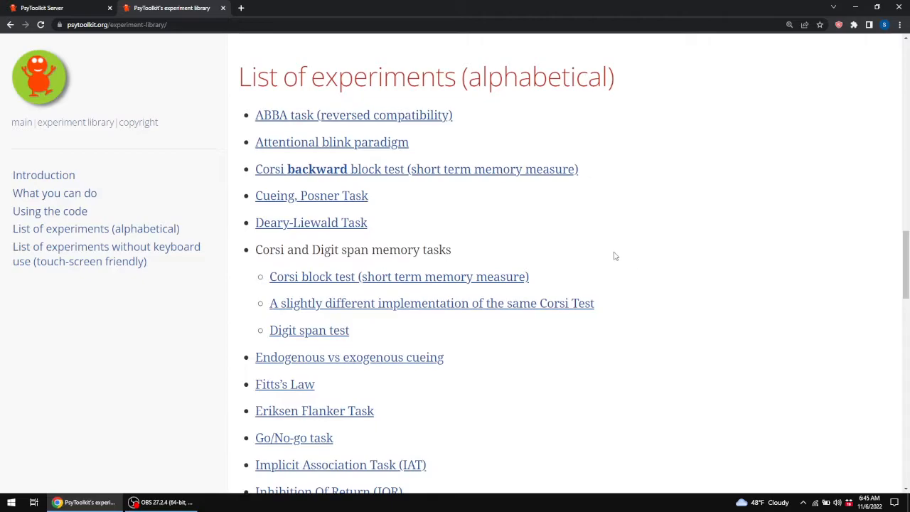
pyautogui.scroll(-1, 615, 256)
pyautogui.scroll(-1, 562, 239)
pyautogui.scroll(-5, 560, 236)
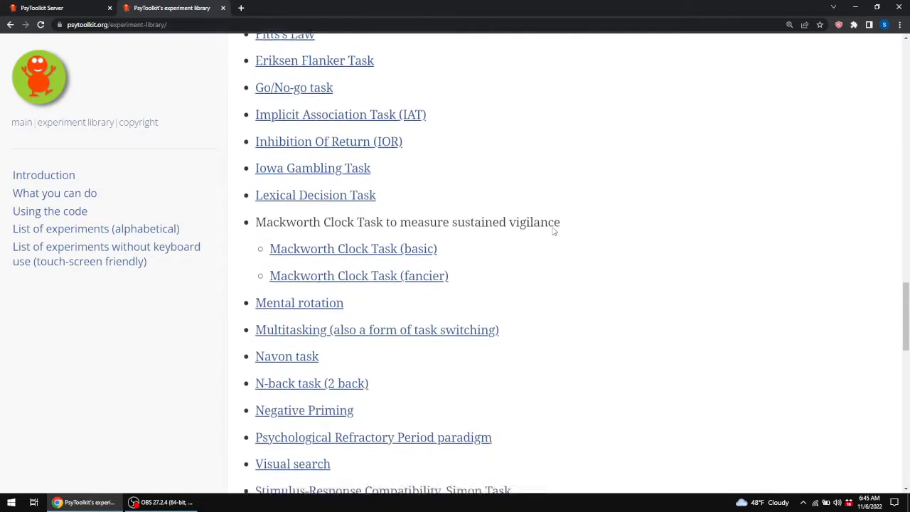
pyautogui.scroll(-4, 553, 231)
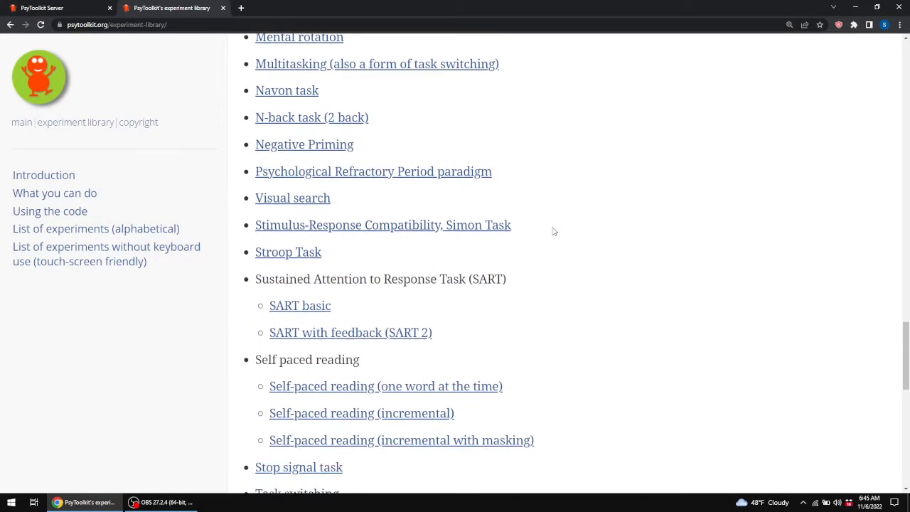
pyautogui.scroll(-1, 553, 231)
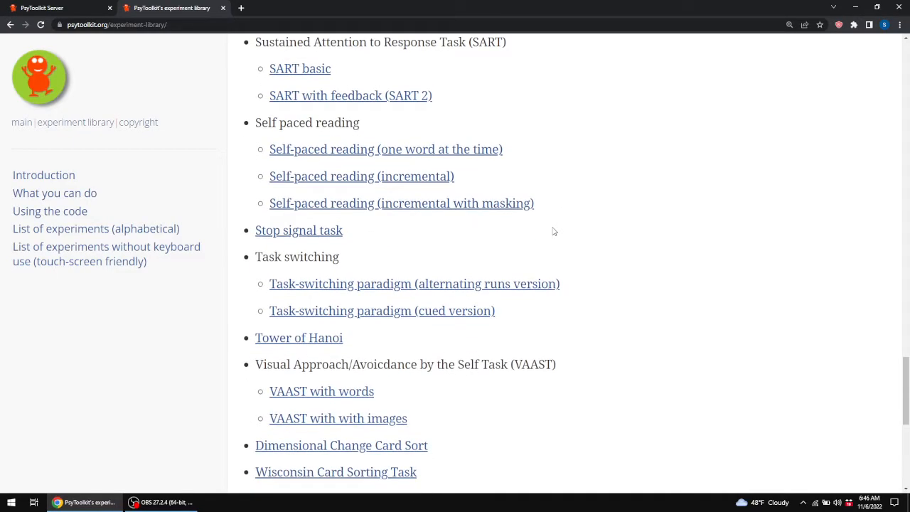
pyautogui.scroll(-1, 554, 231)
pyautogui.scroll(-1, 553, 231)
pyautogui.scroll(3, 553, 231)
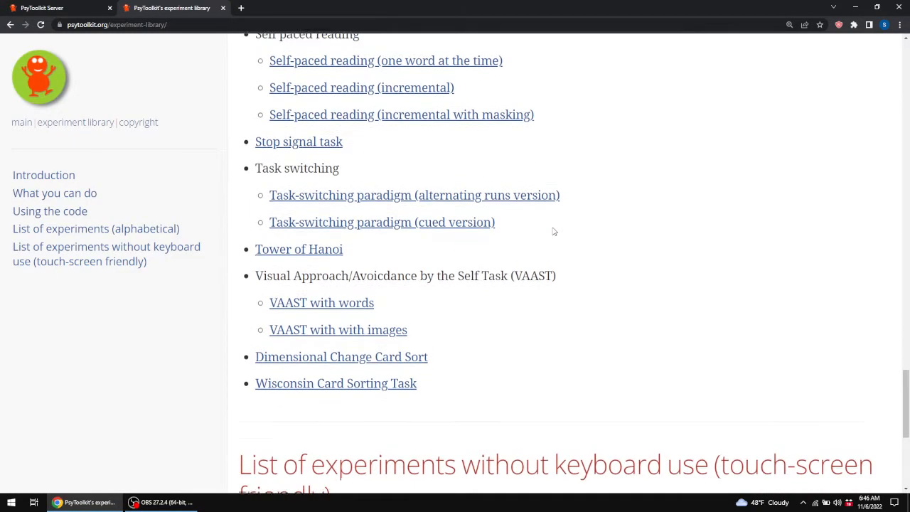
pyautogui.scroll(1, 553, 231)
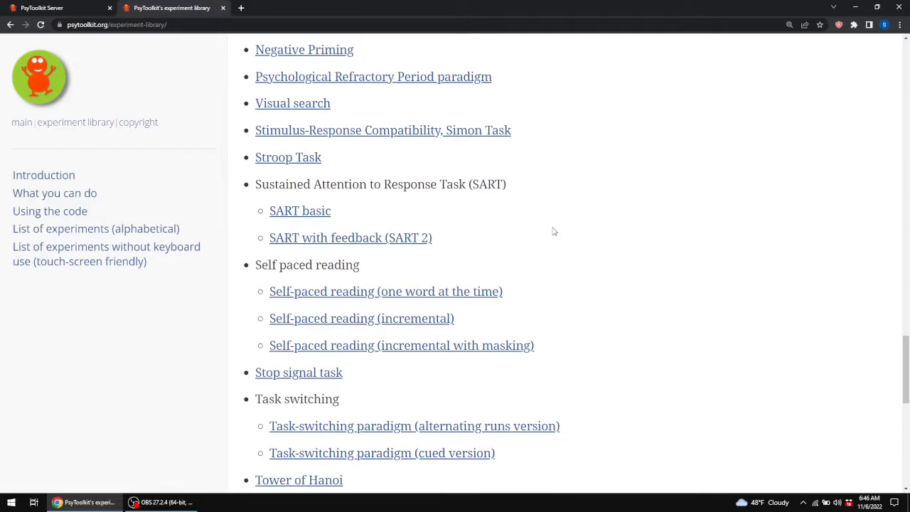
pyautogui.scroll(4, 554, 231)
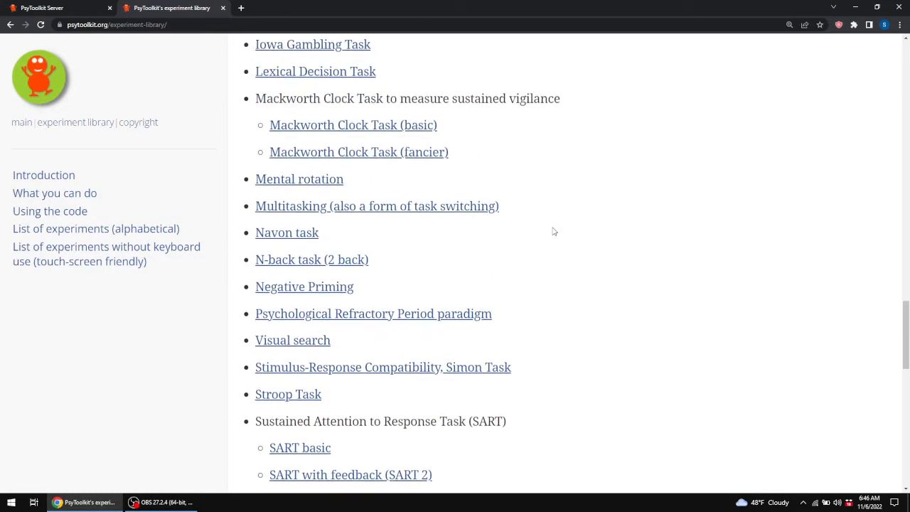
pyautogui.scroll(4, 553, 230)
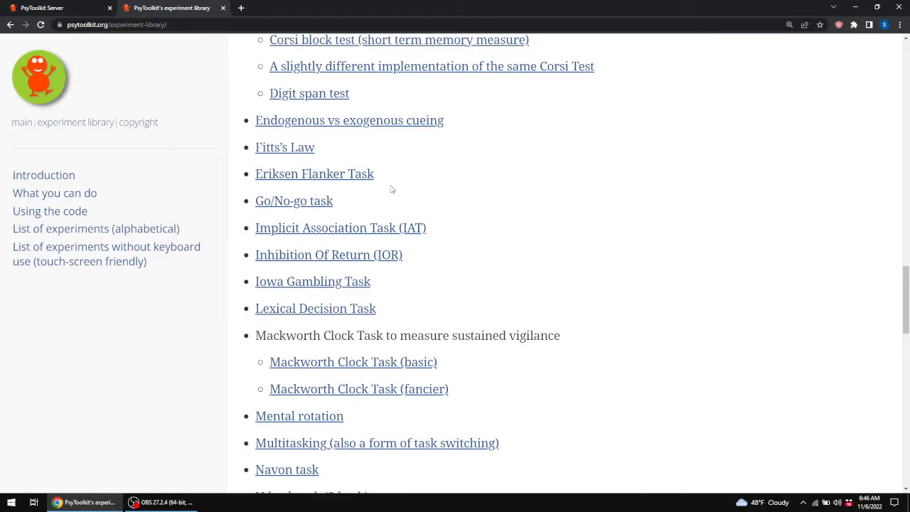
# Open the Go/No-go task page and read through its description and data output columns.
pyautogui.click(293, 202)
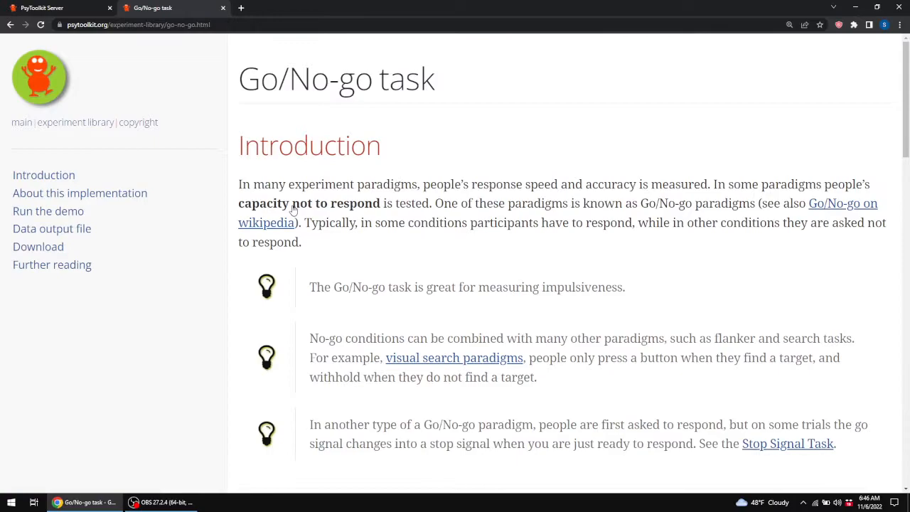
pyautogui.scroll(-4, 515, 164)
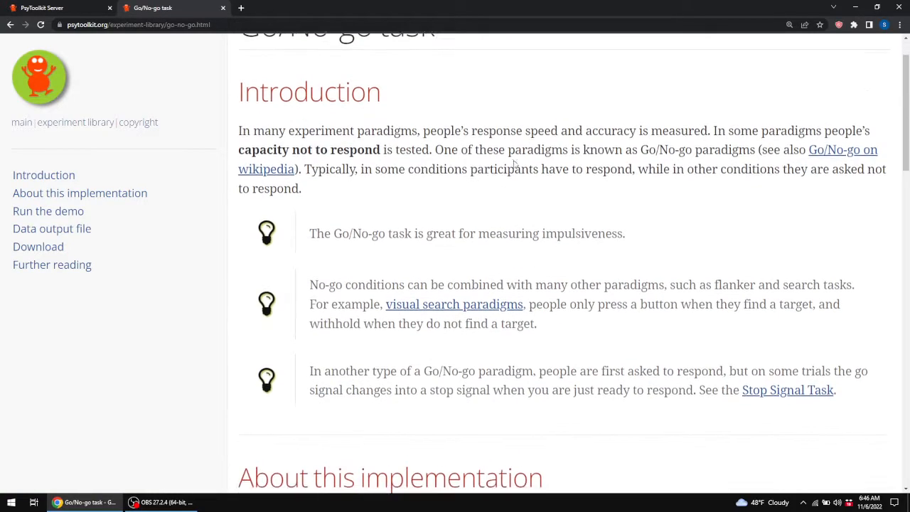
pyautogui.scroll(-3, 514, 165)
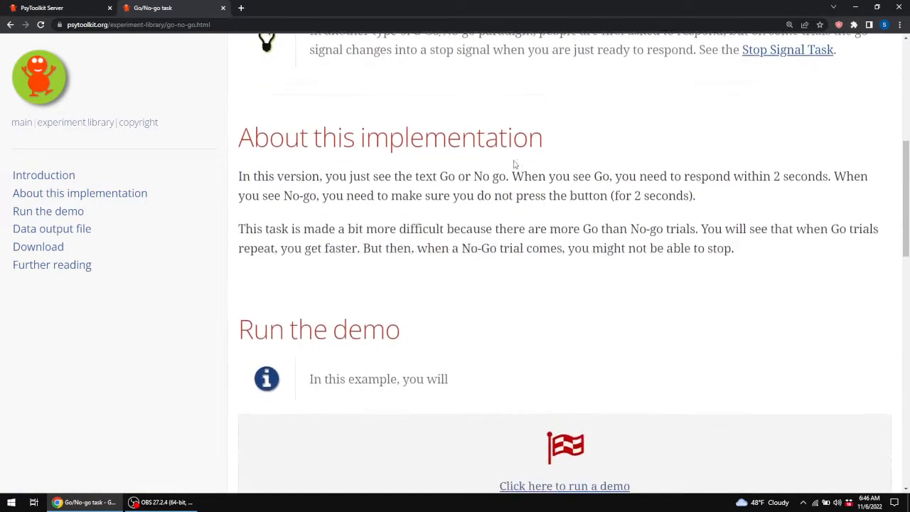
pyautogui.scroll(-2, 561, 334)
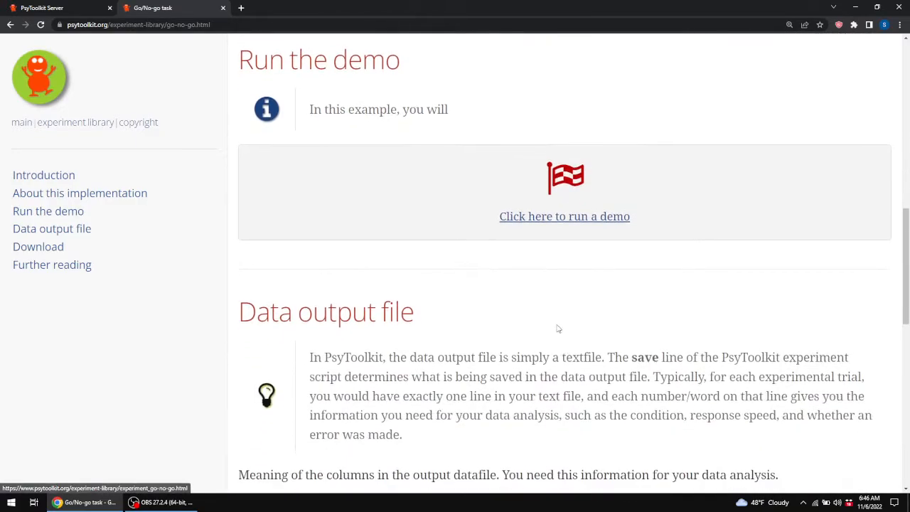
pyautogui.scroll(-5, 474, 309)
pyautogui.scroll(-5, 417, 285)
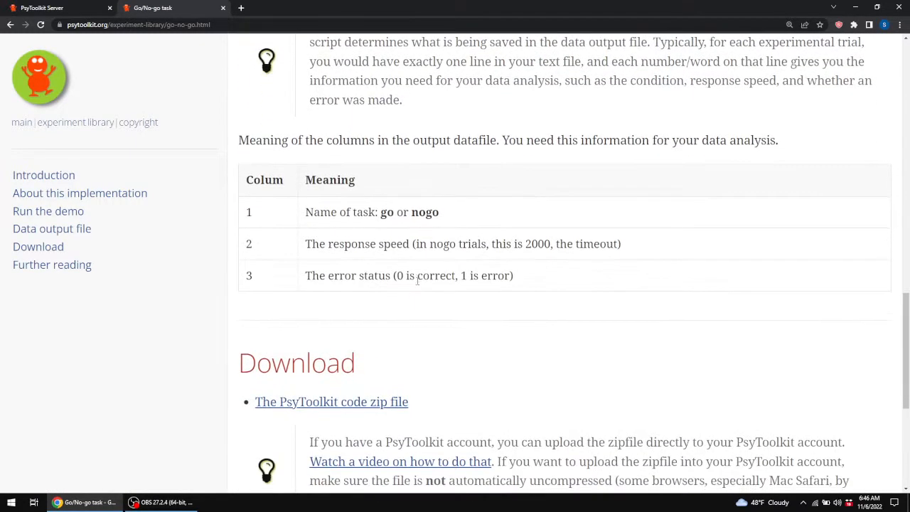
pyautogui.scroll(-1, 421, 246)
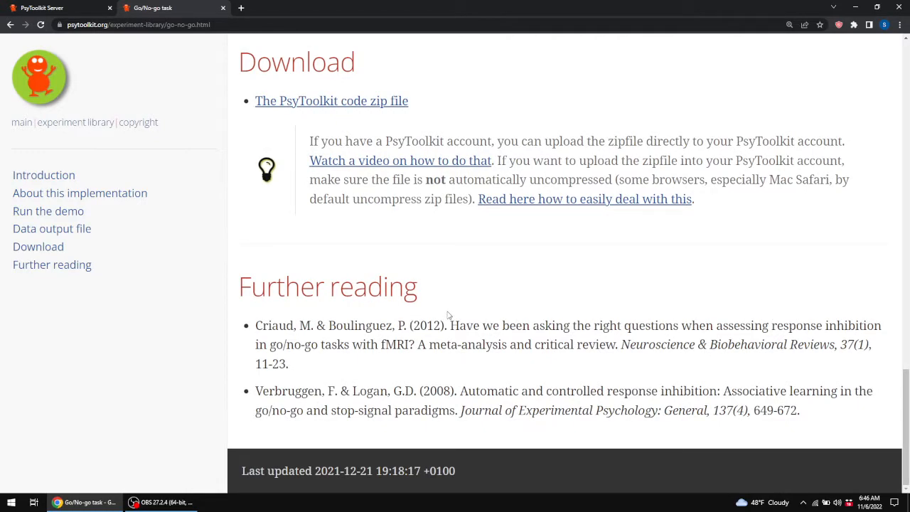
pyautogui.scroll(2, 449, 315)
# Download the PsyToolkit code zip file go-no-go.zip to the Desktop.
pyautogui.moveTo(242, 202); pyautogui.dragTo(460, 263)
pyautogui.click(443, 221)
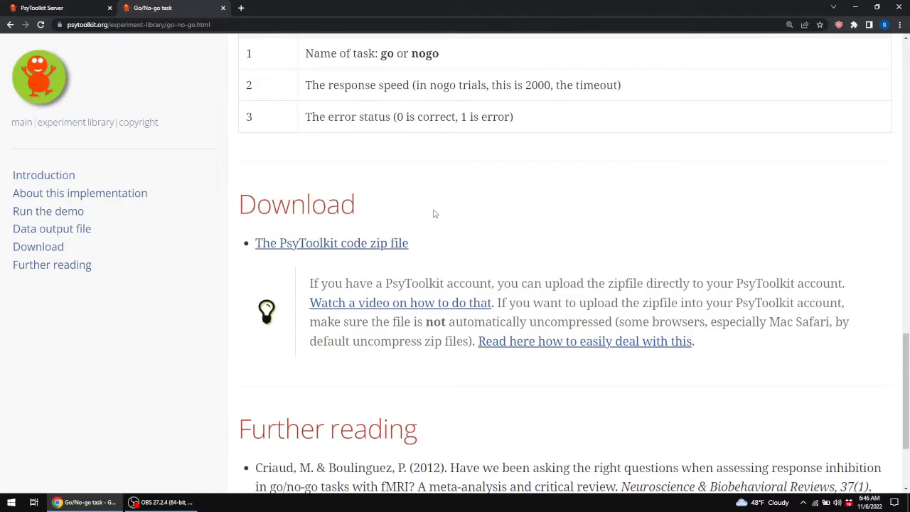
pyautogui.click(353, 246)
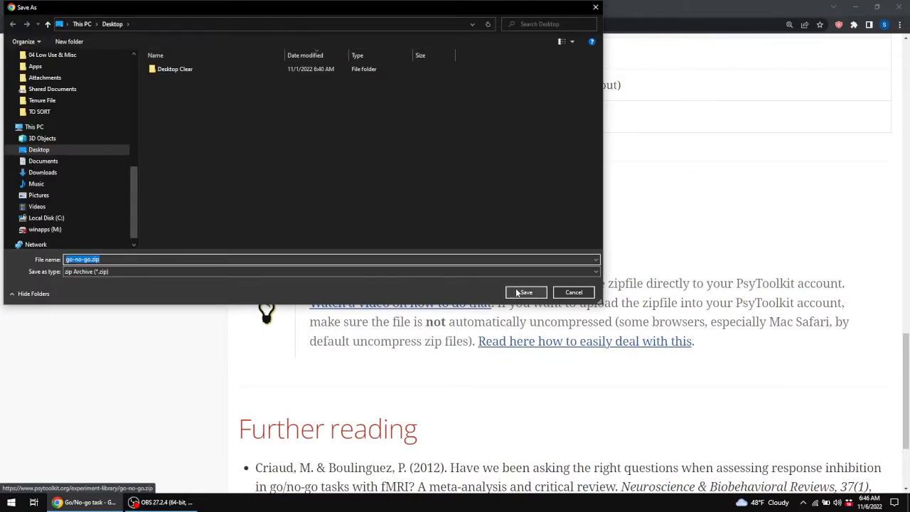
pyautogui.click(526, 292)
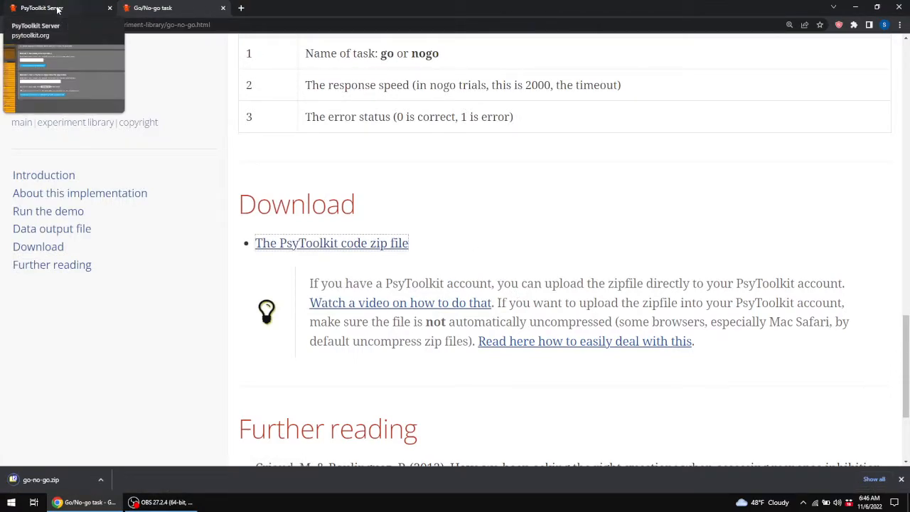
# Return to the PsyToolkit tab and choose go-no-go.zip from the Desktop as the experiment file to upload.
pyautogui.click(58, 9)
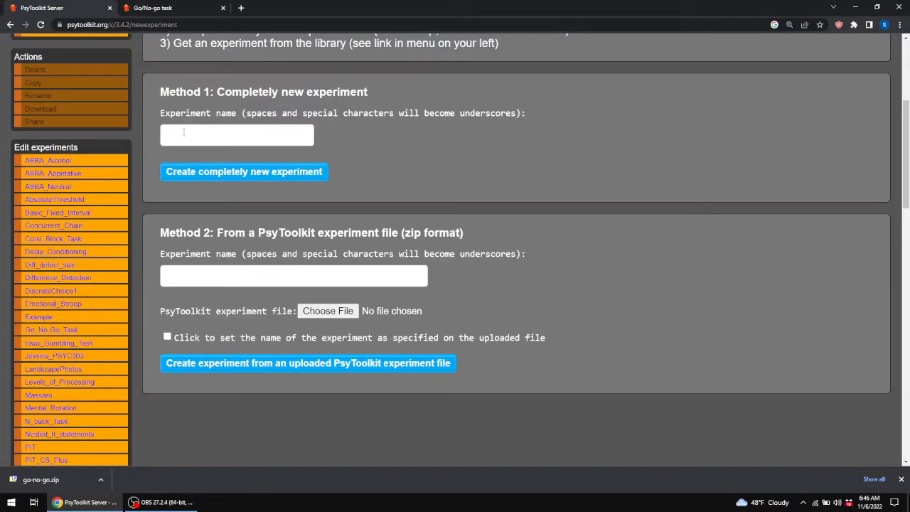
pyautogui.moveTo(217, 233); pyautogui.dragTo(459, 243)
pyautogui.click(330, 317)
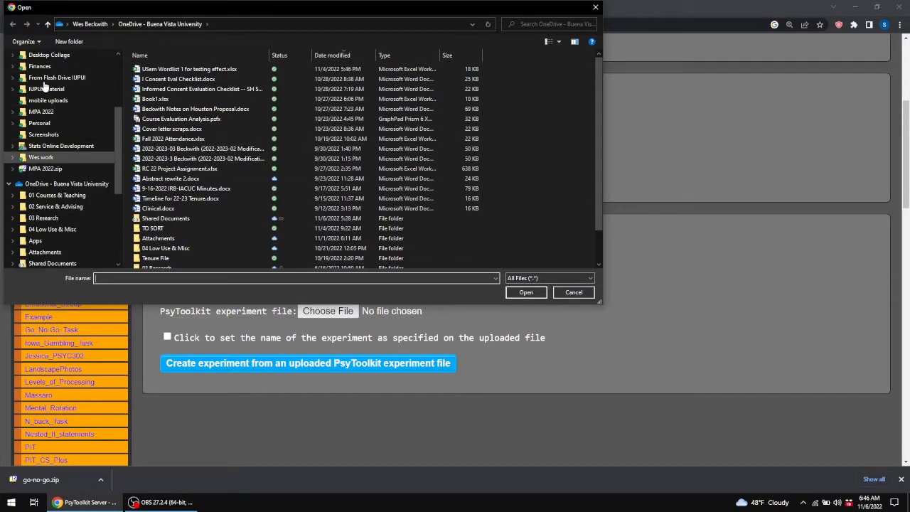
pyautogui.scroll(4, 45, 86)
pyautogui.scroll(-4, 39, 106)
pyautogui.scroll(-3, 41, 107)
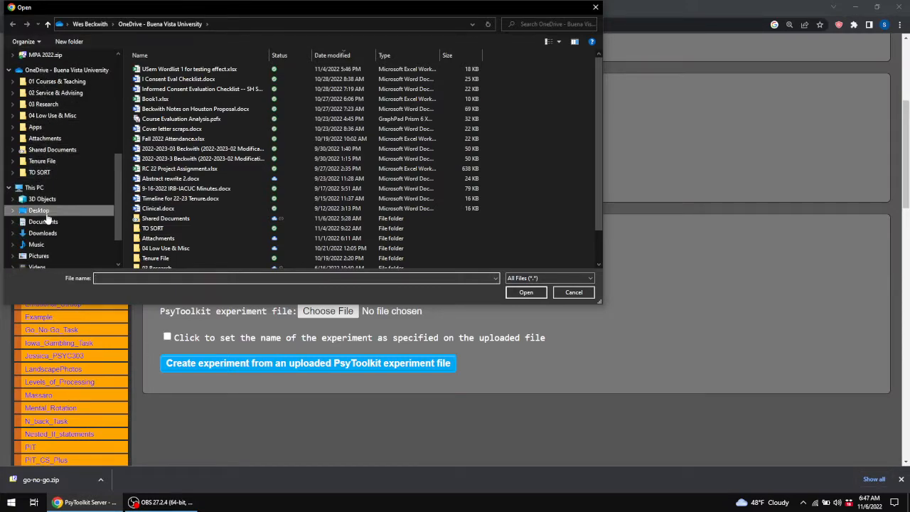
pyautogui.click(44, 213)
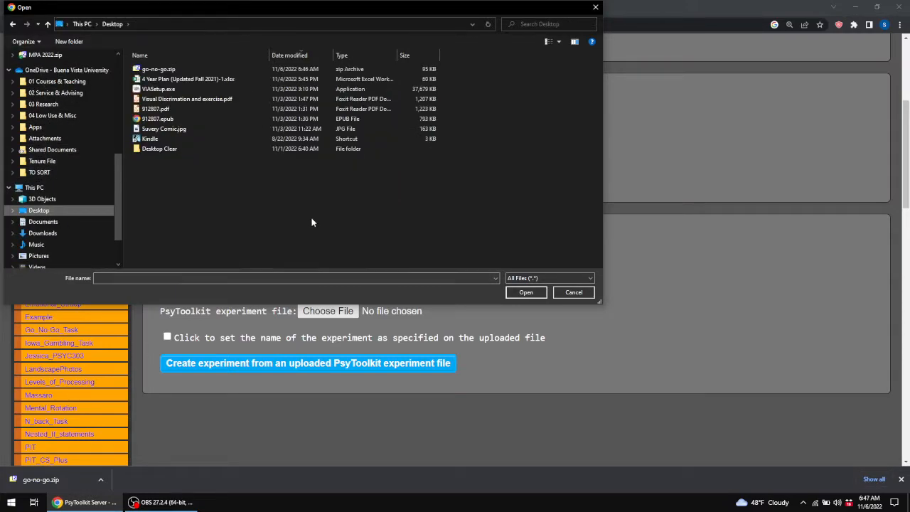
pyautogui.click(186, 69)
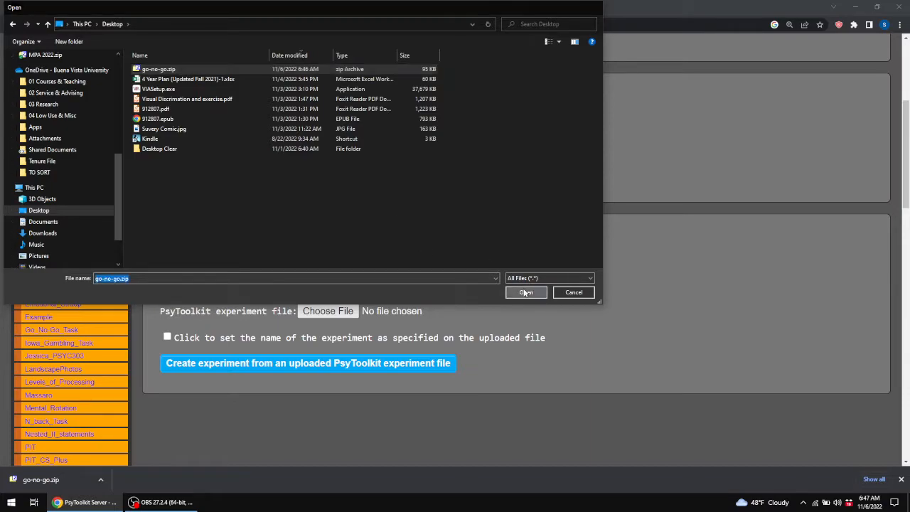
pyautogui.click(525, 292)
# Enter and copy the experiment name ExampleGo_NoGo, and create the experiment from the uploaded zip file.
pyautogui.click(262, 277)
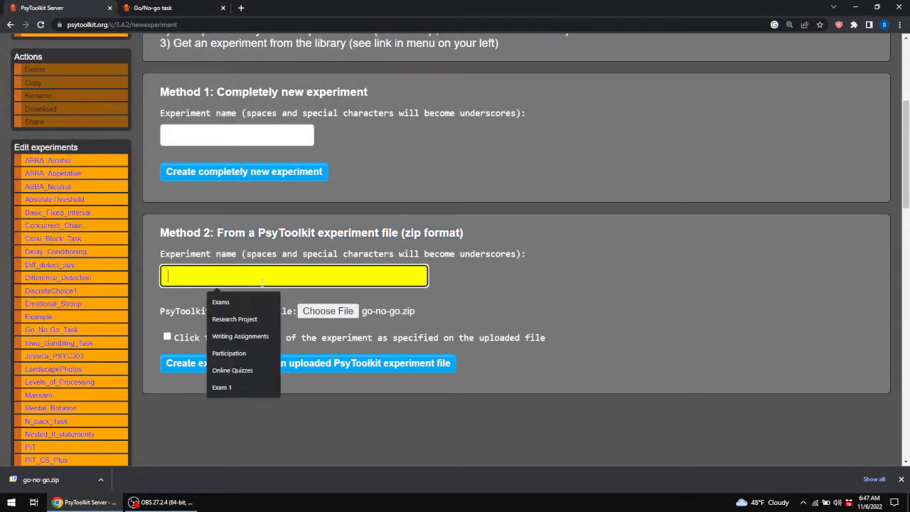
pyautogui.write('ExampleGo')
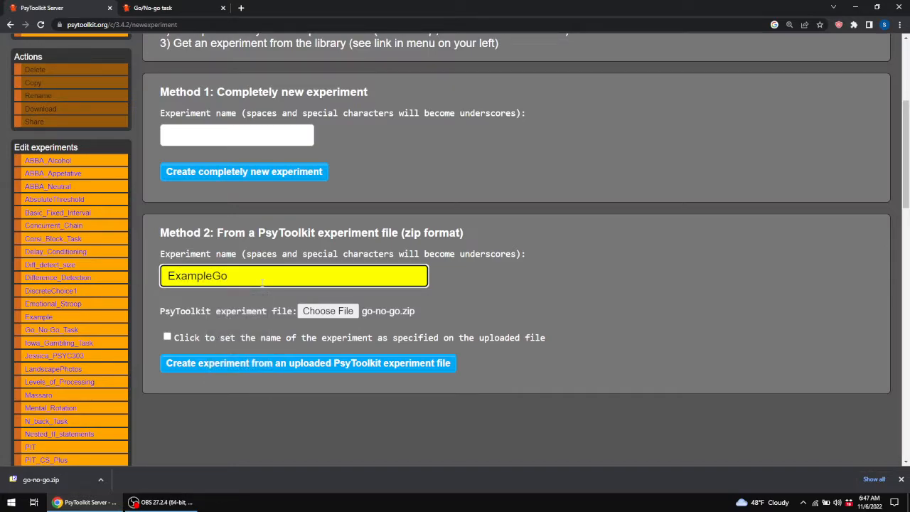
pyautogui.write('_NoGo')
pyautogui.moveTo(265, 276); pyautogui.dragTo(168, 276)
pyautogui.hotkey('ctrl', 'c')
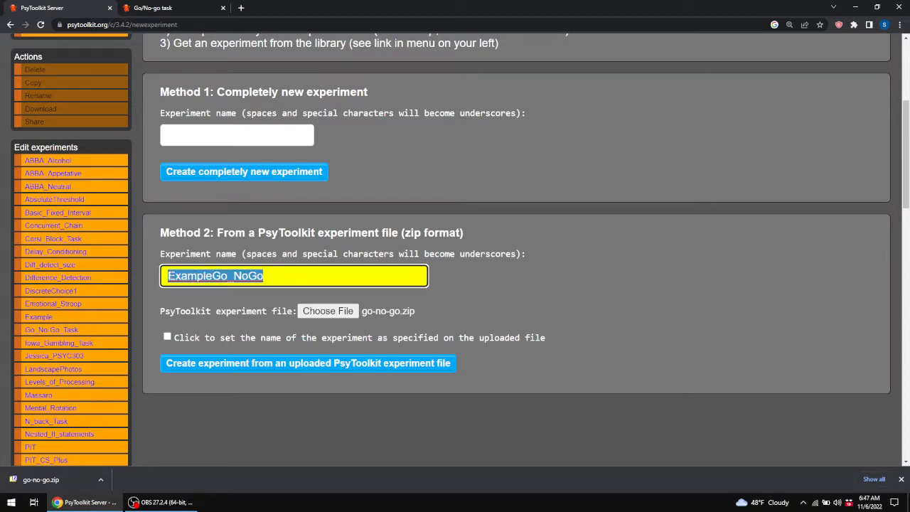
pyautogui.click(235, 367)
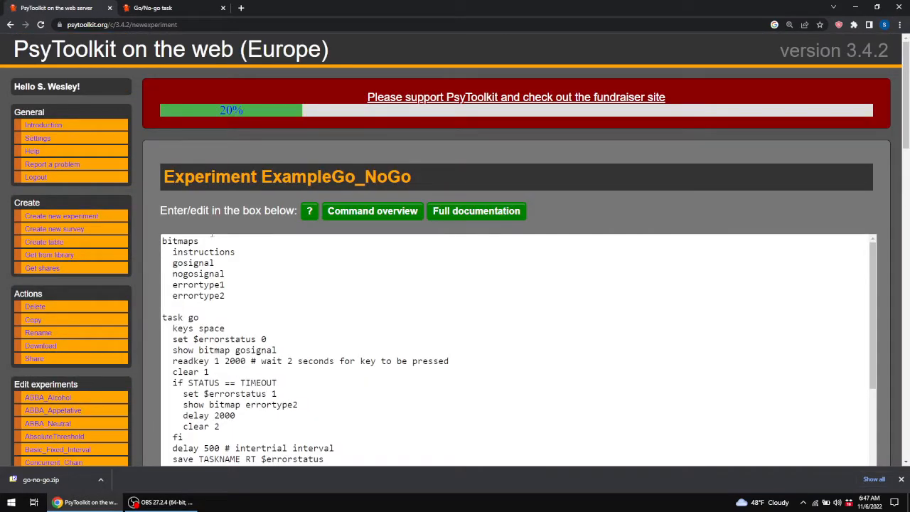
# Scroll through the new experiment's script and the remaining sections of its page.
pyautogui.scroll(-3, 153, 240)
pyautogui.scroll(-4, 281, 151)
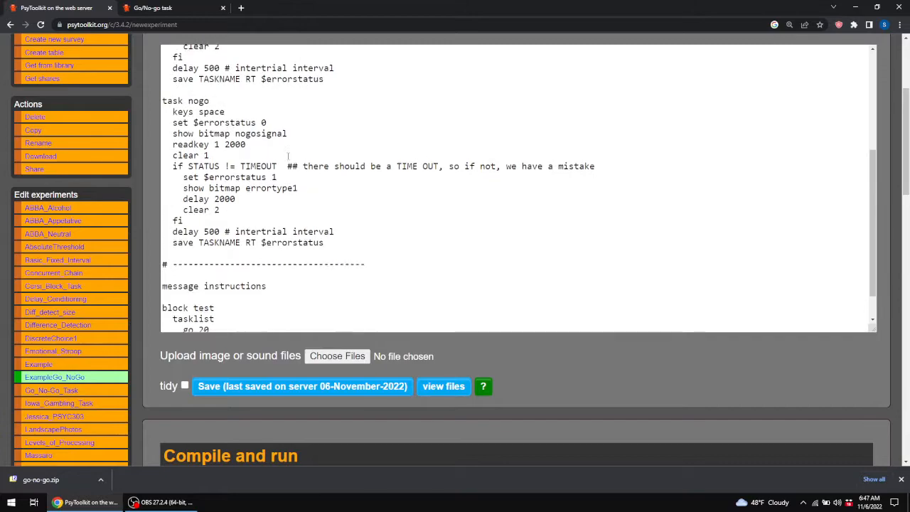
pyautogui.scroll(4, 288, 157)
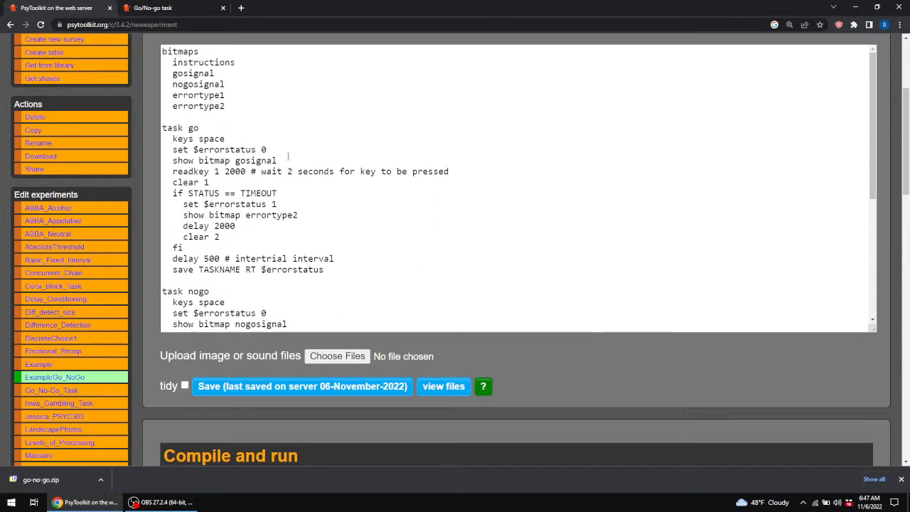
pyautogui.scroll(-4, 237, 185)
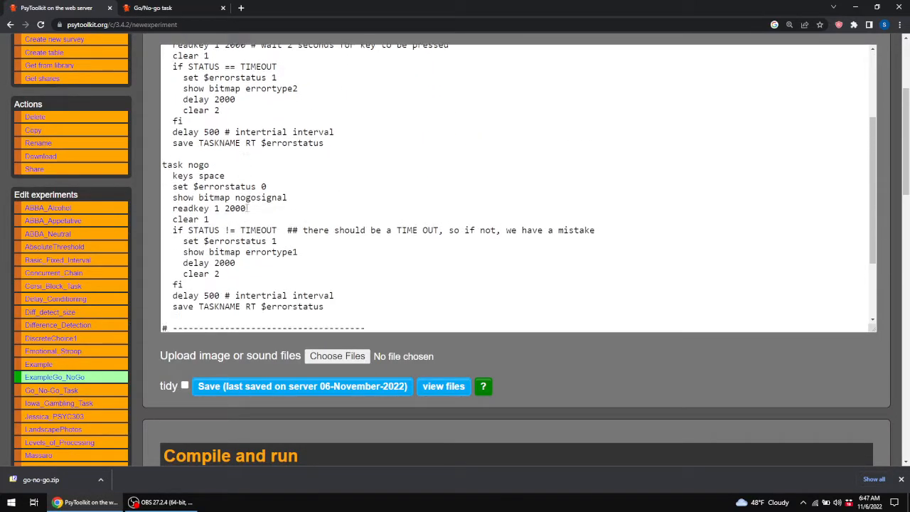
pyautogui.scroll(2, 163, 242)
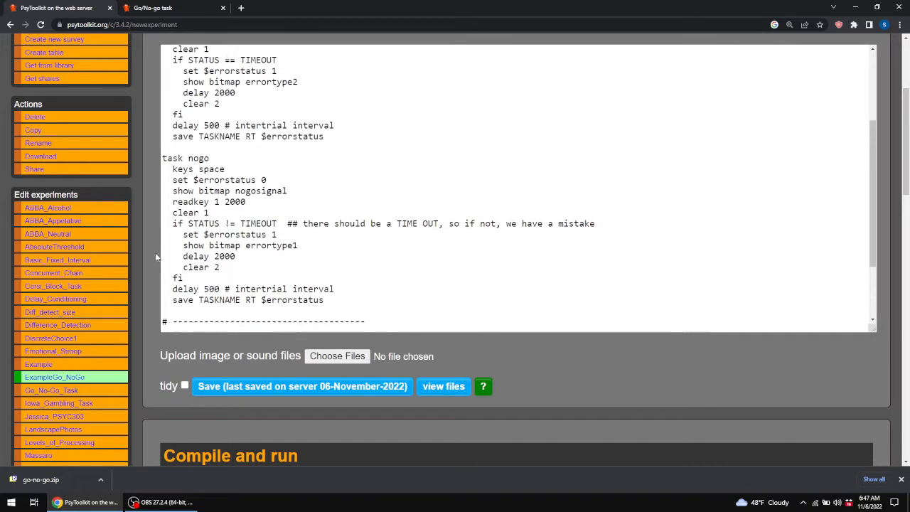
pyautogui.scroll(-1, 149, 272)
pyautogui.scroll(-8, 148, 272)
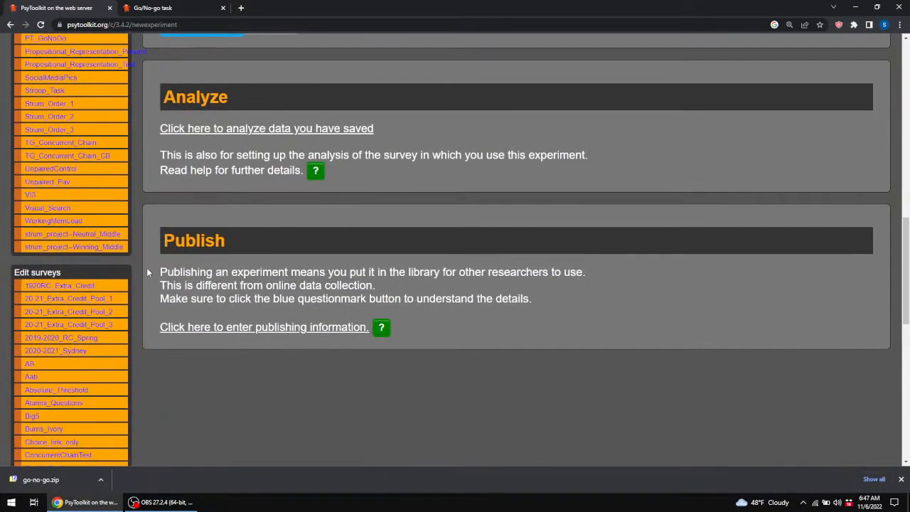
pyautogui.scroll(-1, 147, 271)
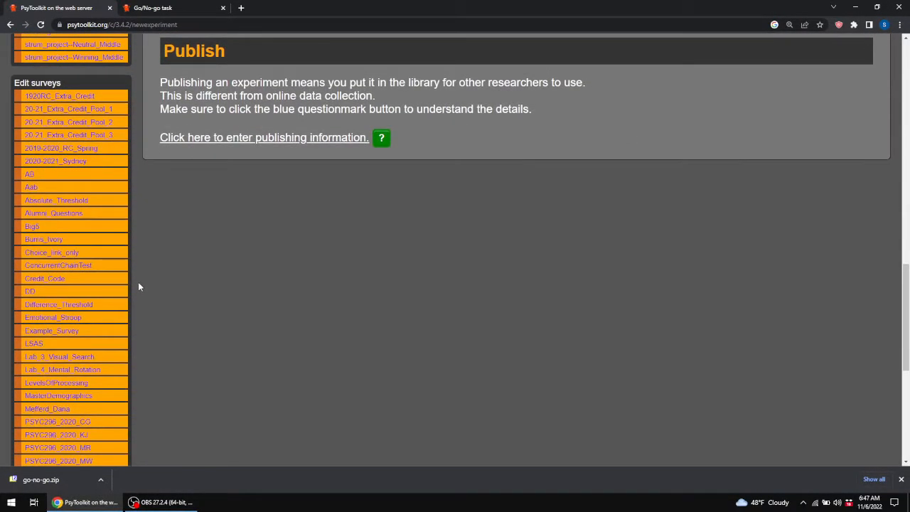
# Open Example_Survey, replace its listed experiment with ExampleGo_NoGo, save the survey and compile it.
pyautogui.click(51, 332)
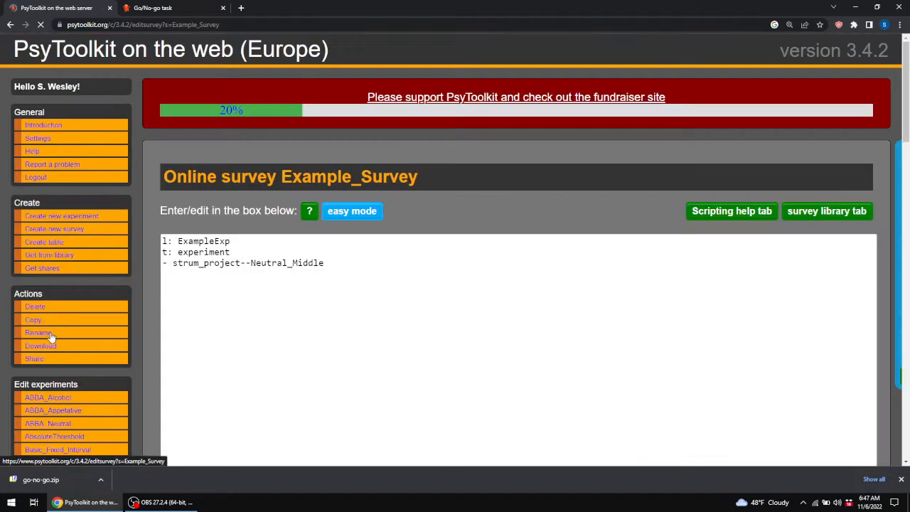
pyautogui.moveTo(333, 264); pyautogui.dragTo(182, 264)
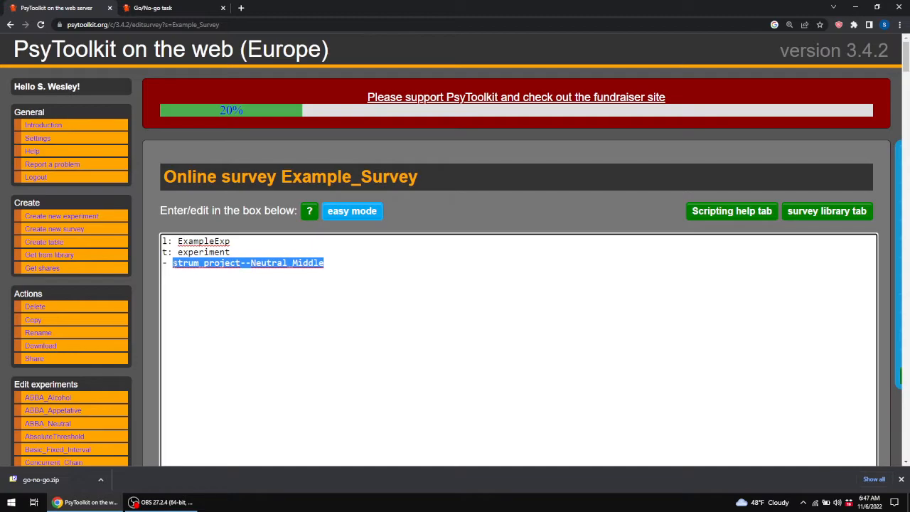
pyautogui.hotkey('ctrl', 'v')
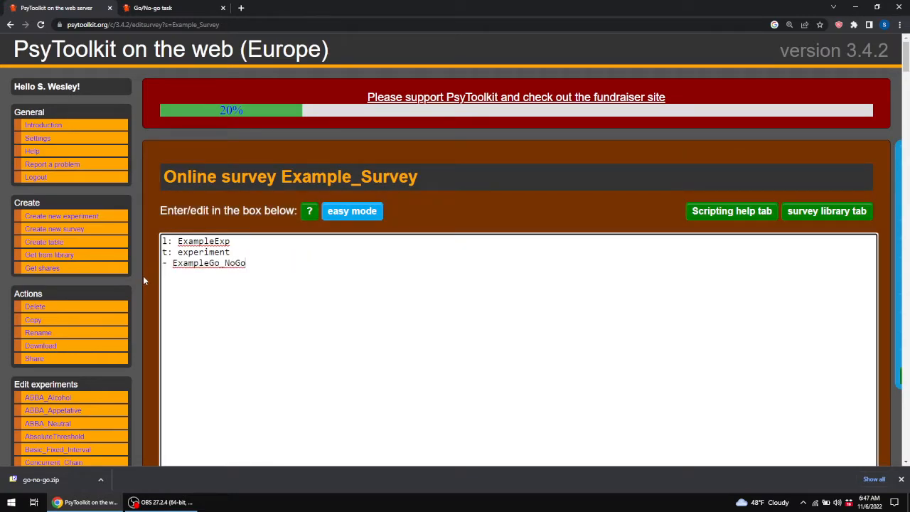
pyautogui.scroll(-6, 149, 273)
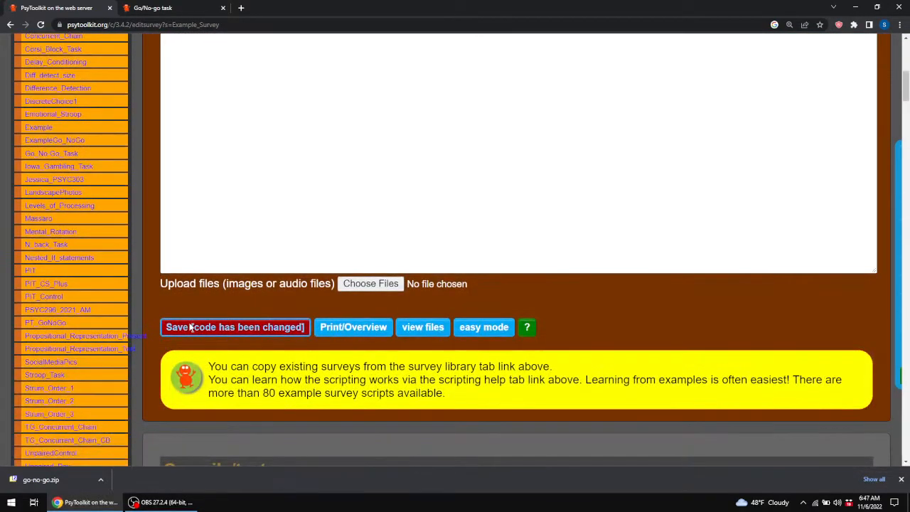
pyautogui.click(191, 327)
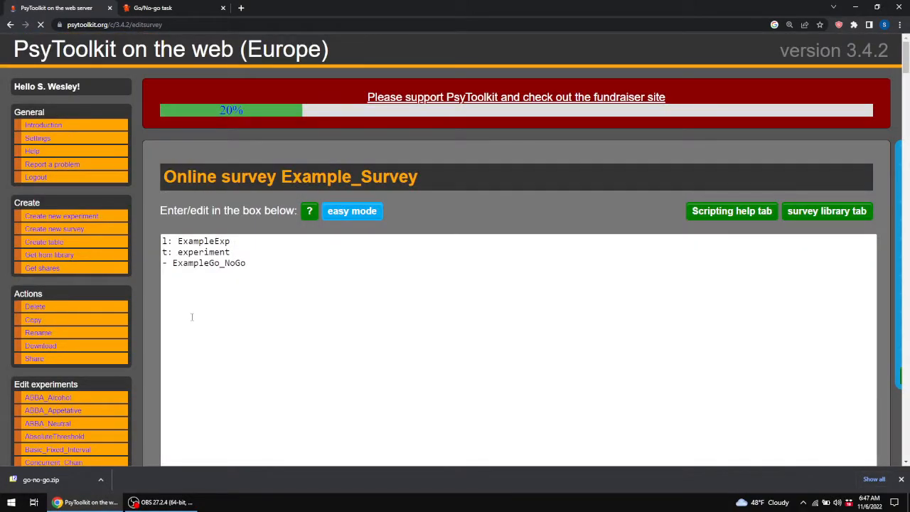
pyautogui.scroll(-4, 205, 278)
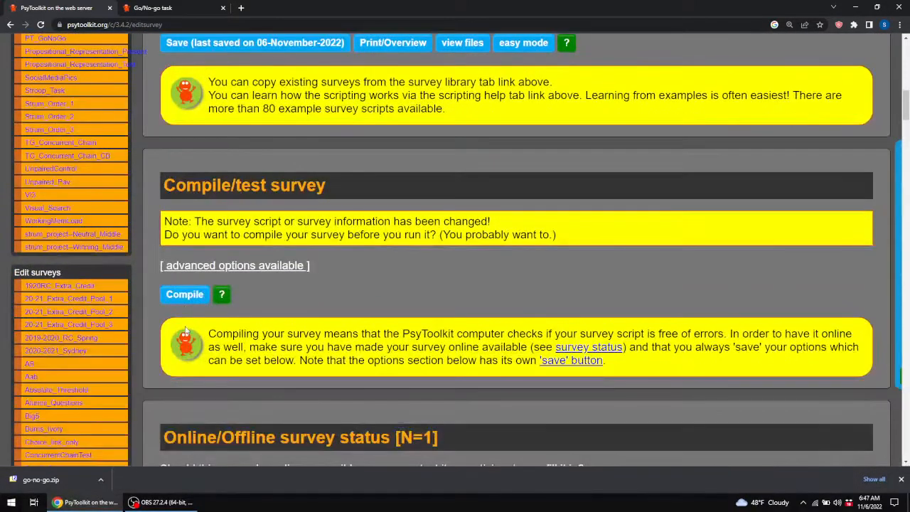
pyautogui.click(187, 296)
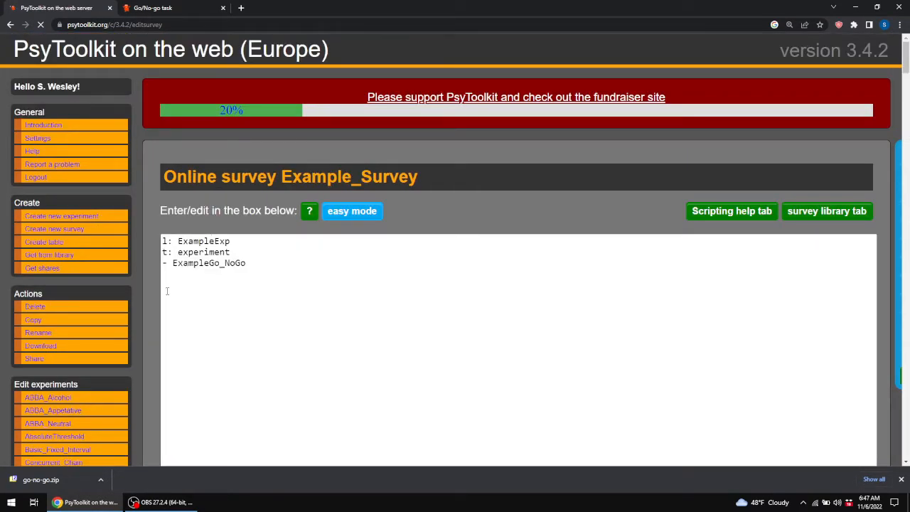
# Open the survey's test link in a new tab and start it.
pyautogui.scroll(-10, 149, 284)
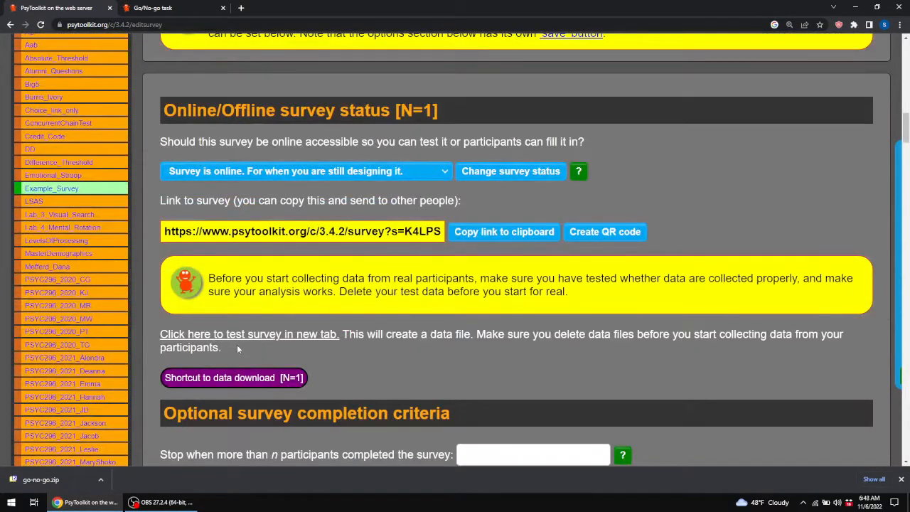
pyautogui.click(250, 337)
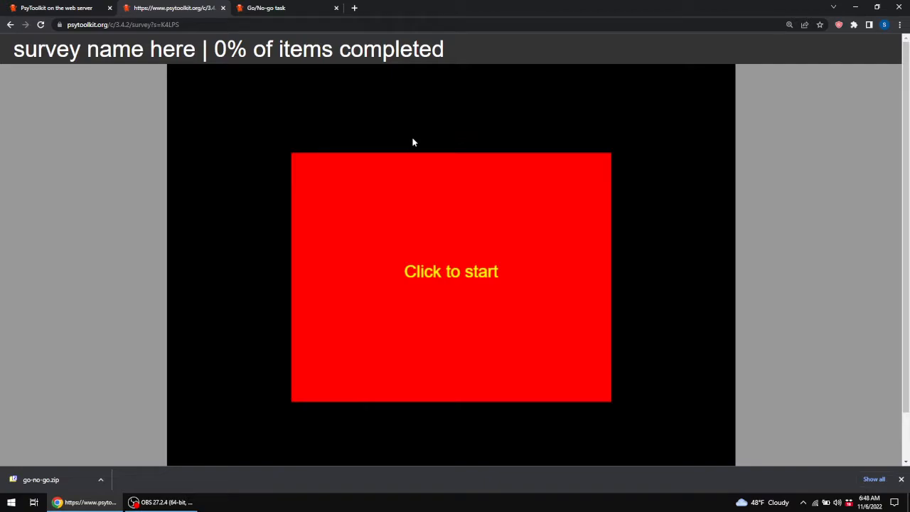
pyautogui.click(483, 216)
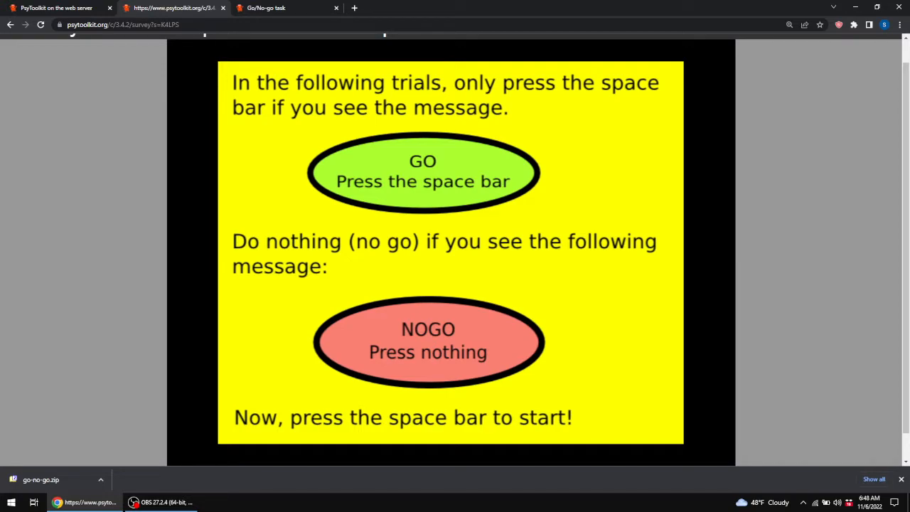
# Run through the Go/No-go test trials responding to GO signals, leave the finished survey and return to the editor tab.
pyautogui.press('space')
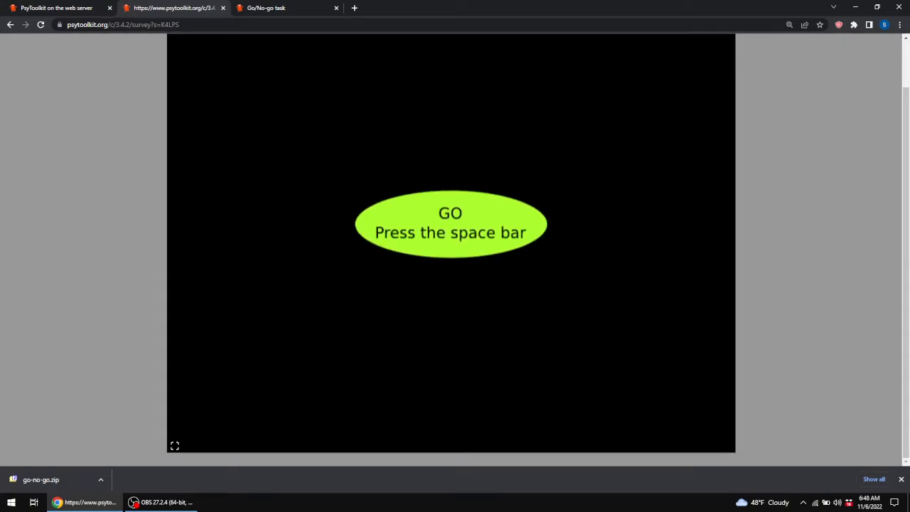
pyautogui.press('space')
pyautogui.press('space')
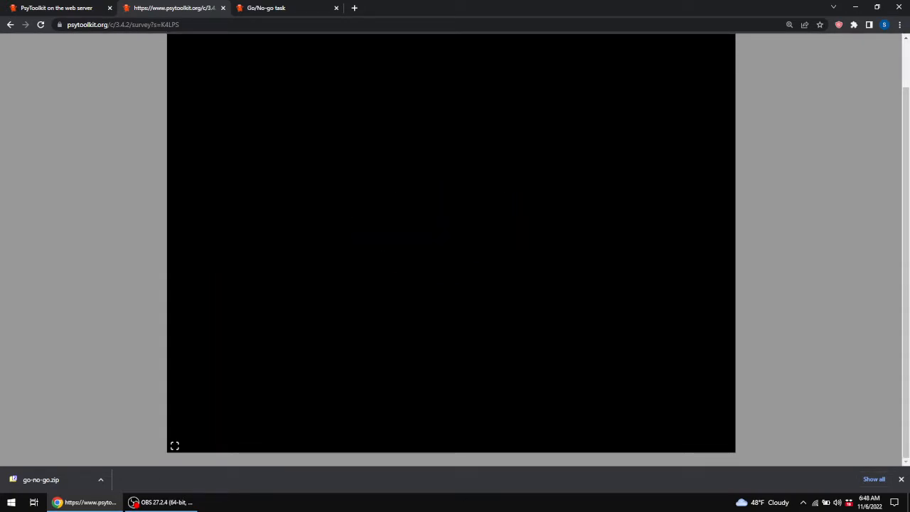
pyautogui.press('space')
pyautogui.press('space')
pyautogui.press('space')
pyautogui.press('space')
pyautogui.press('space')
pyautogui.press('space')
pyautogui.press('space')
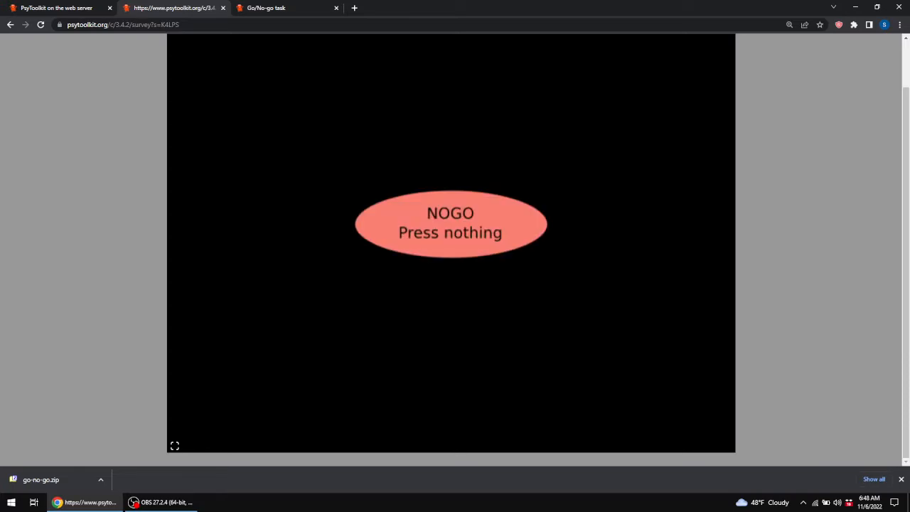
pyautogui.press('space')
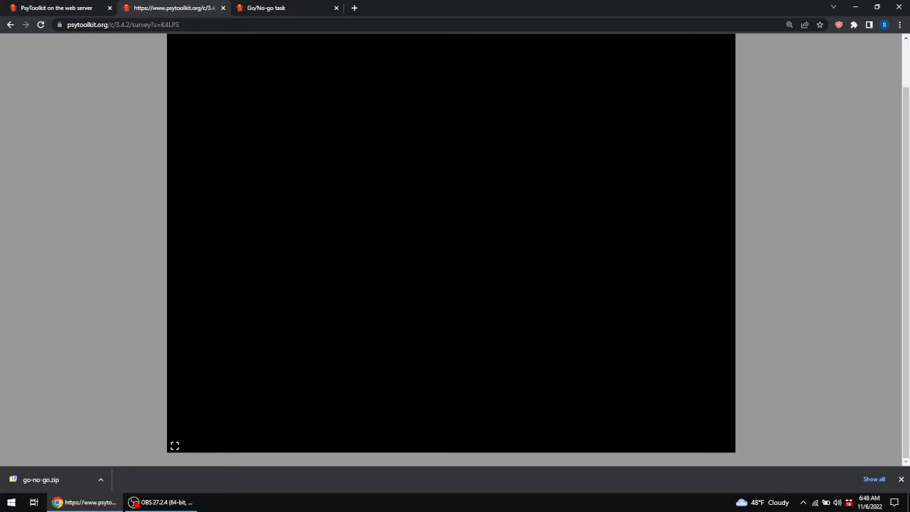
pyautogui.press('space')
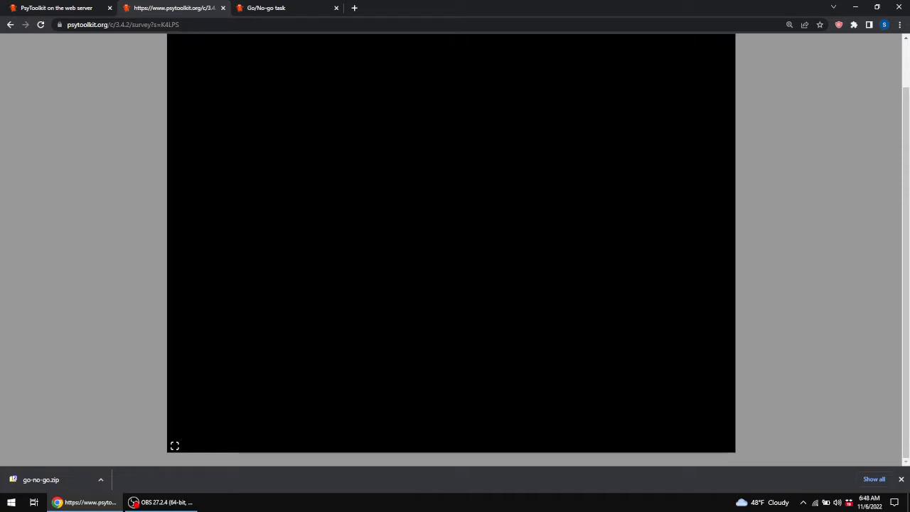
pyautogui.press('space')
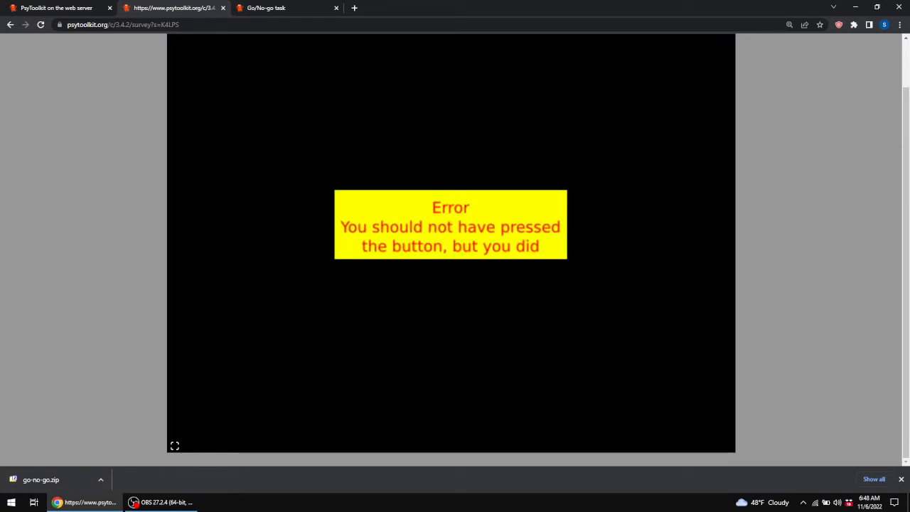
pyautogui.press('space')
pyautogui.press('space')
pyautogui.press('space')
pyautogui.press('space')
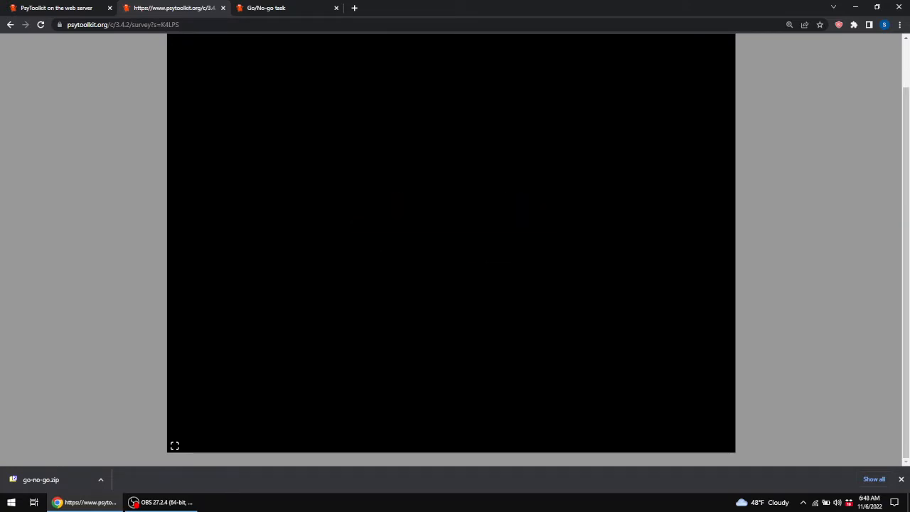
pyautogui.press('space')
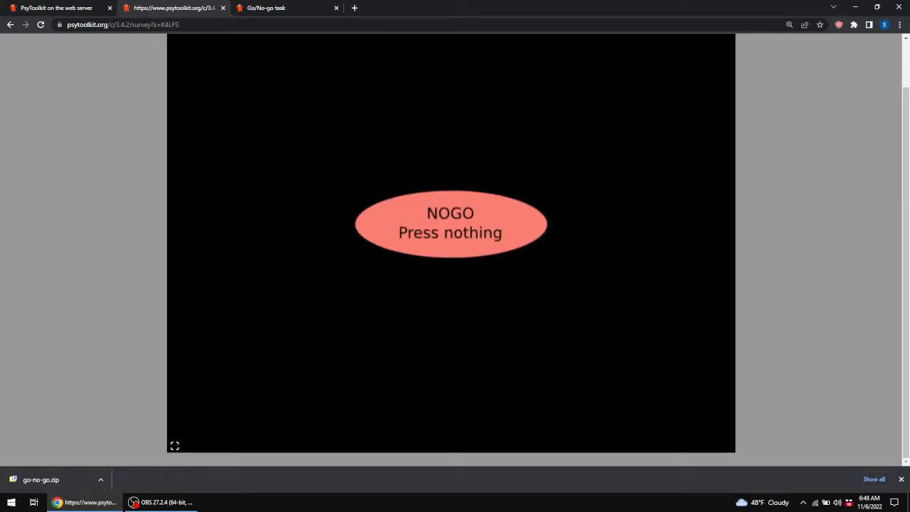
pyautogui.press('space')
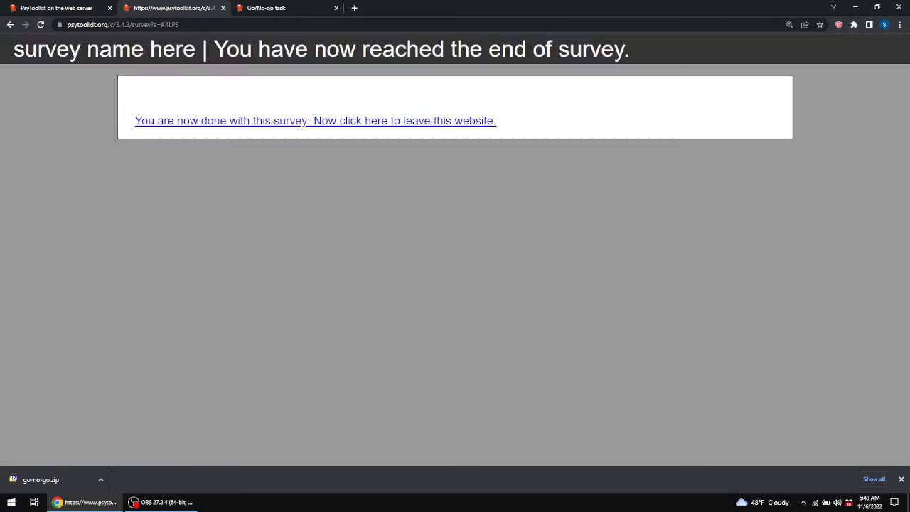
pyautogui.click(433, 122)
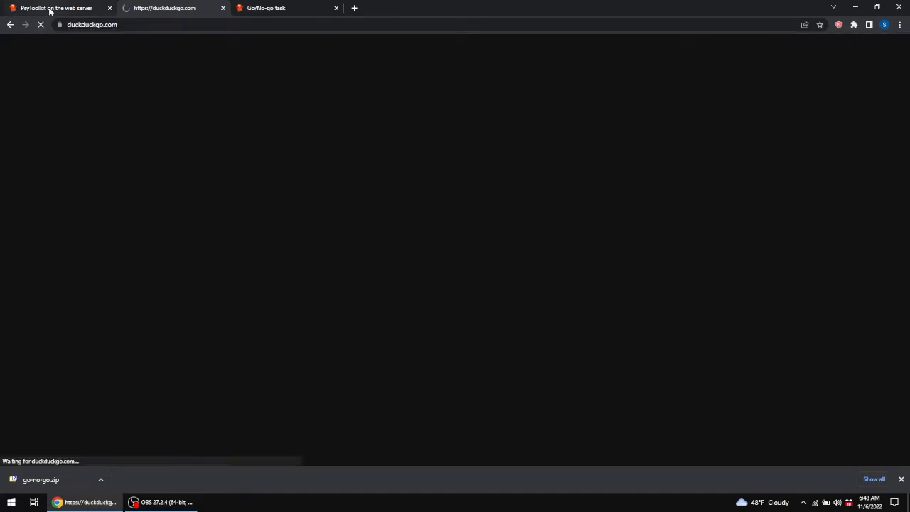
pyautogui.click(55, 10)
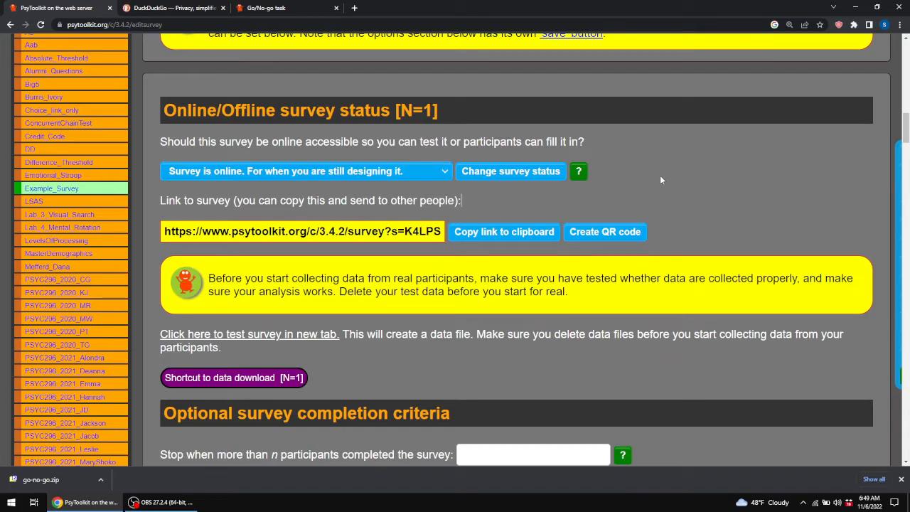
# Prepare the survey's participant data files for download from the data section of the survey page.
pyautogui.hotkey('ctrl', '-')
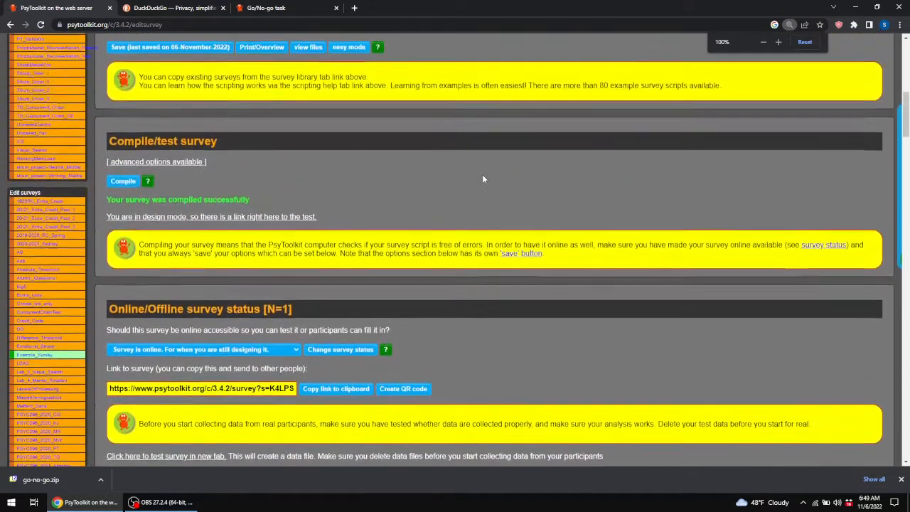
pyautogui.scroll(3, 482, 174)
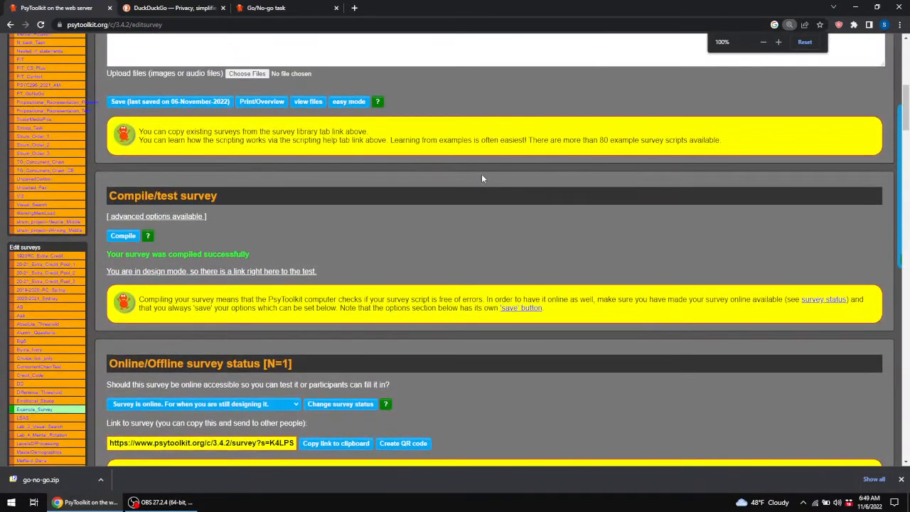
pyautogui.scroll(-7, 481, 174)
pyautogui.scroll(-15, 481, 178)
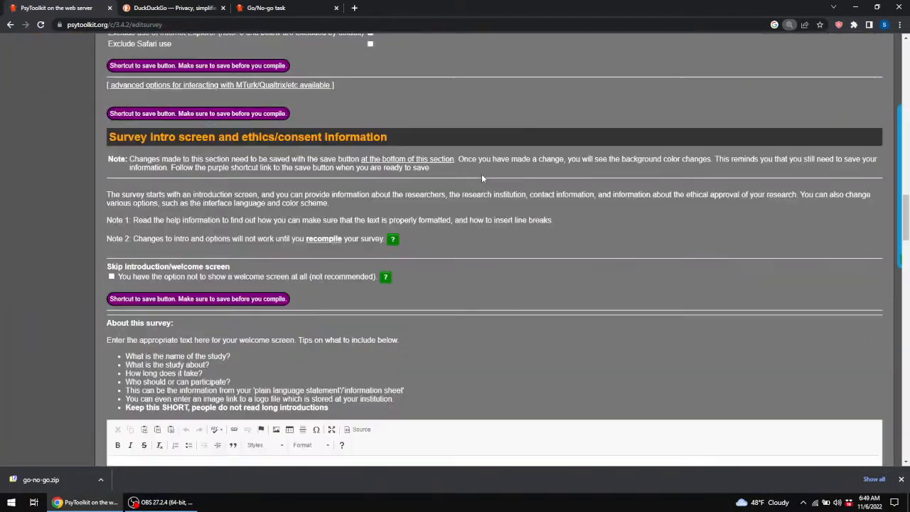
pyautogui.scroll(-20, 482, 179)
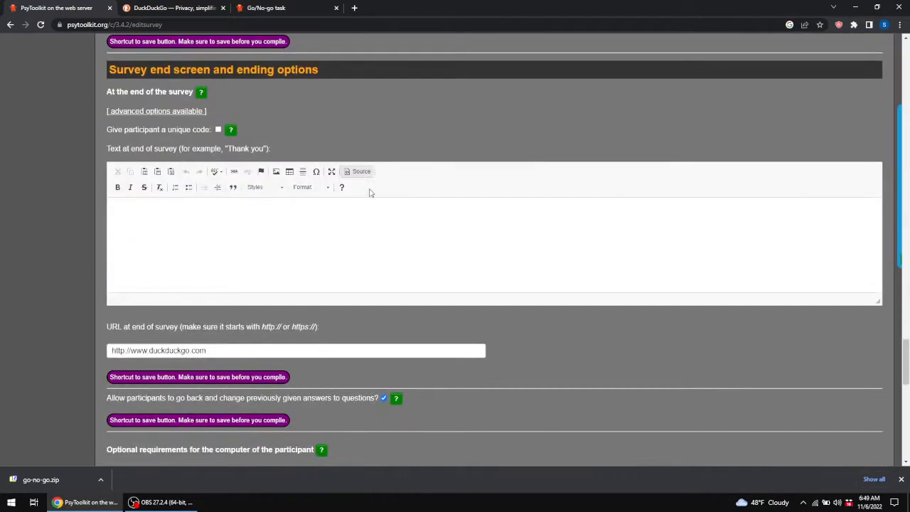
pyautogui.scroll(-3, 297, 210)
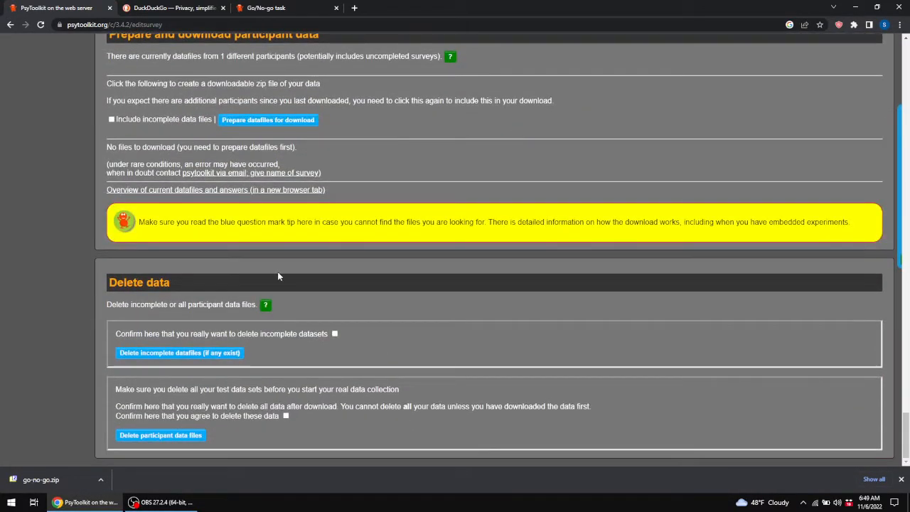
pyautogui.scroll(1, 184, 205)
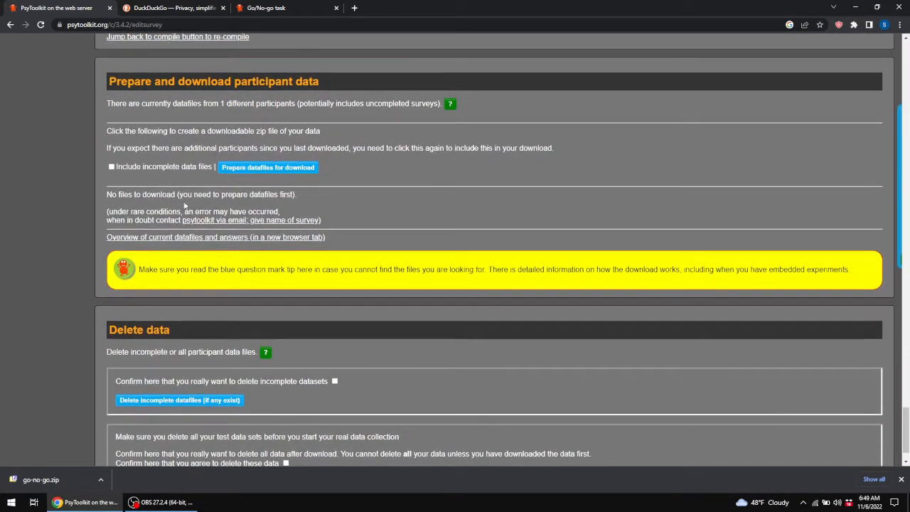
pyautogui.click(260, 169)
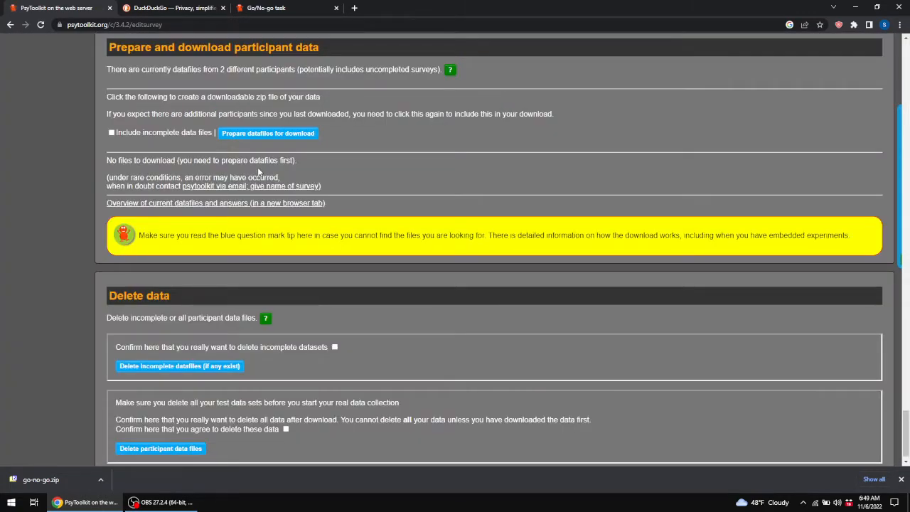
pyautogui.click(241, 136)
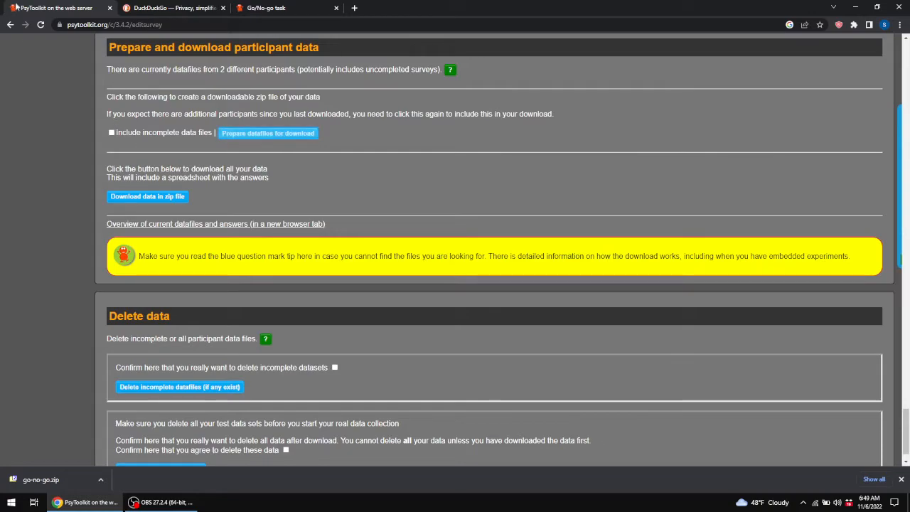
# Reload the page, prepare the data files again and save the data archive as data.zip.
pyautogui.click(41, 24)
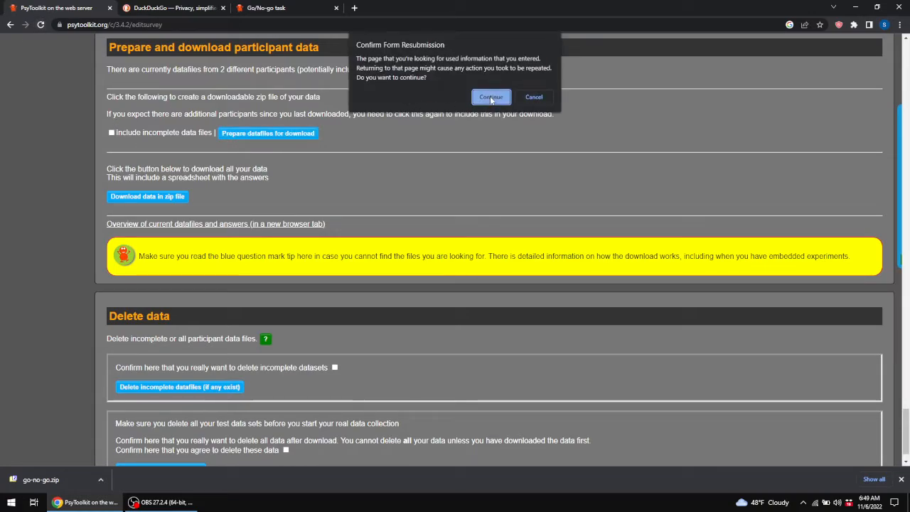
pyautogui.click(489, 96)
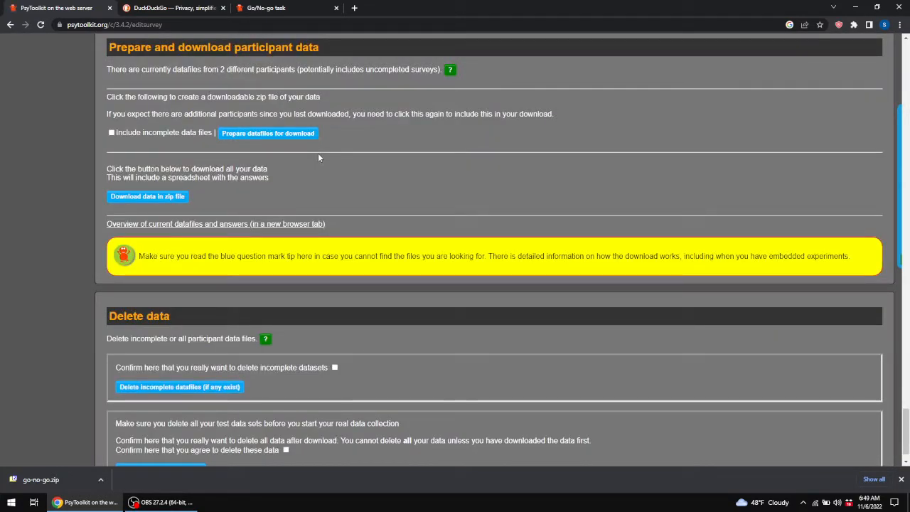
pyautogui.click(268, 134)
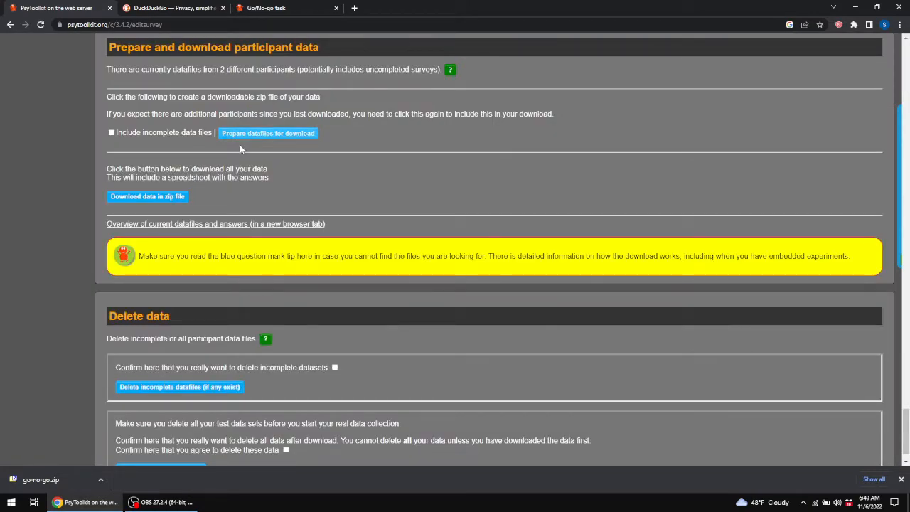
pyautogui.click(142, 200)
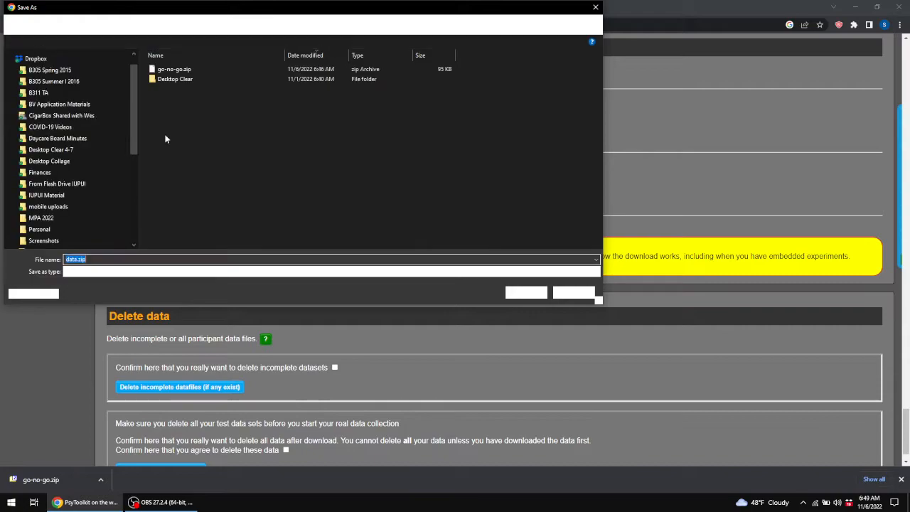
pyautogui.click(523, 292)
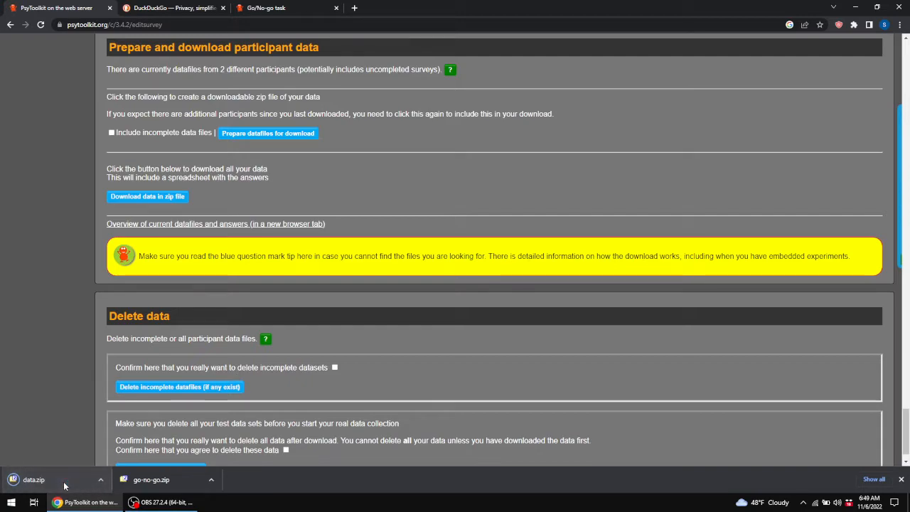
# Open the downloaded data.zip archive and open its data.xlsx spreadsheet.
pyautogui.click(19, 482)
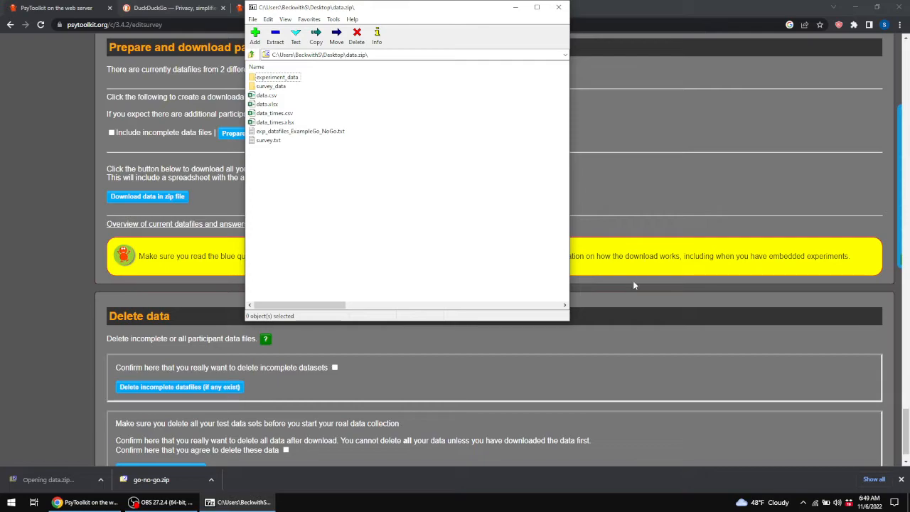
pyautogui.moveTo(568, 319); pyautogui.dragTo(628, 373)
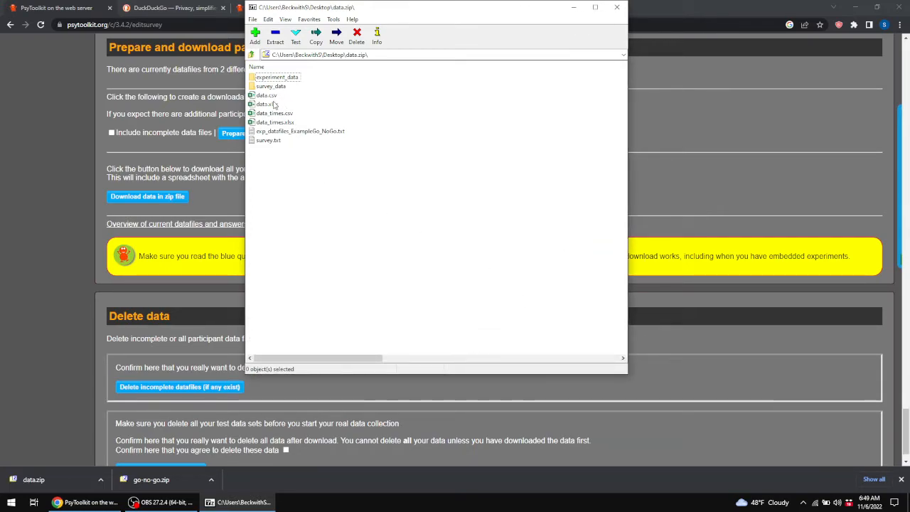
pyautogui.click(273, 105)
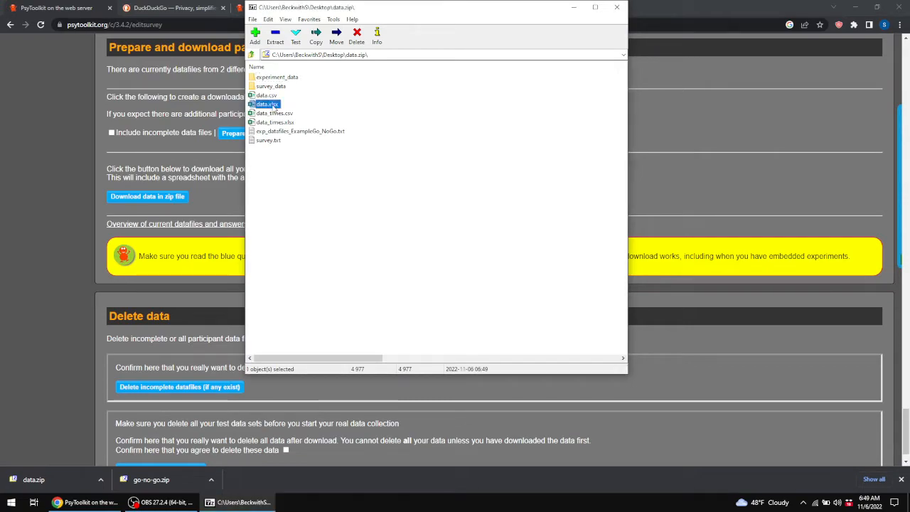
pyautogui.doubleClick(273, 106)
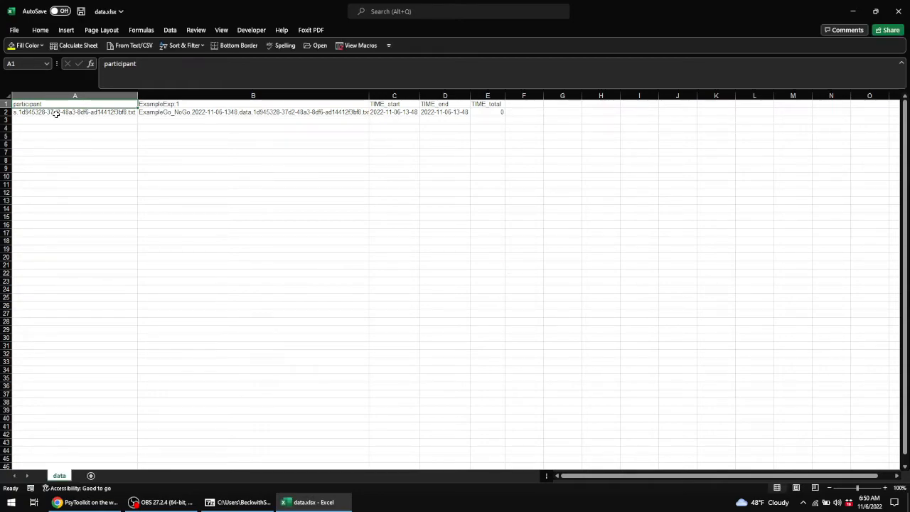
# Examine the participant, experiment file and start and end time cells of the spreadsheet, then minimize it.
pyautogui.moveTo(56, 113); pyautogui.dragTo(201, 111)
pyautogui.click(201, 111)
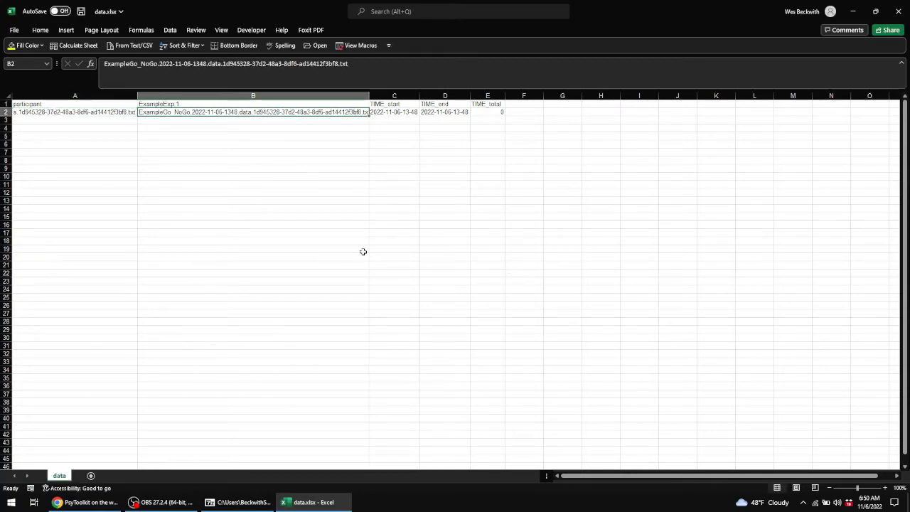
pyautogui.click(404, 111)
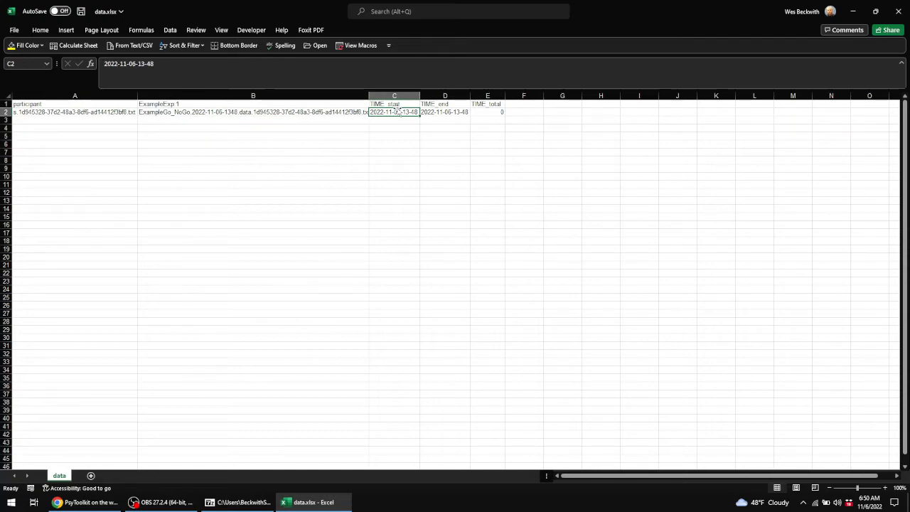
pyautogui.click(455, 111)
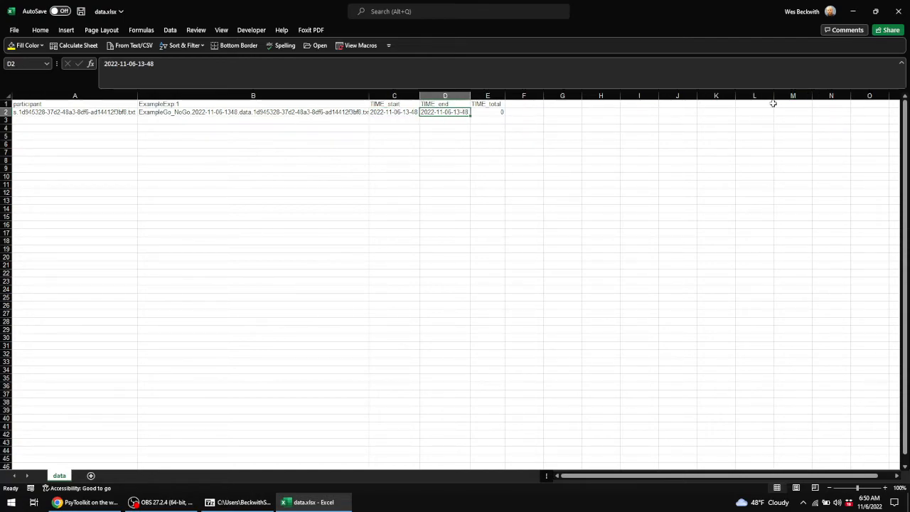
pyautogui.click(854, 12)
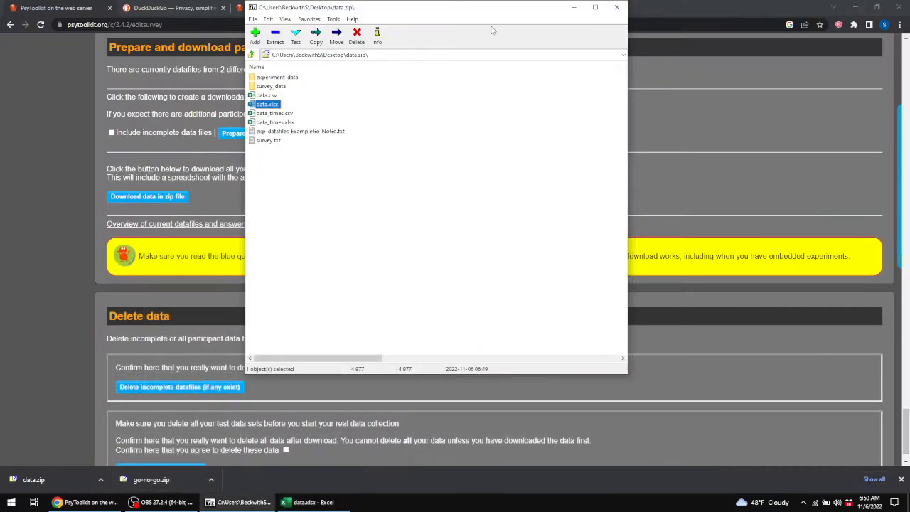
# Open the ExampleGo_NoGo data text file inside experiment_data and highlight the nogo 291 1 line.
pyautogui.doubleClick(289, 78)
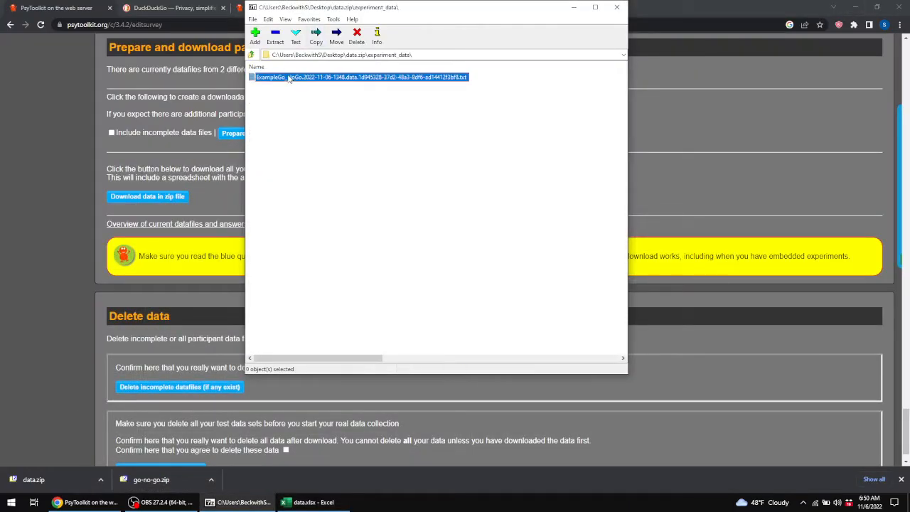
pyautogui.click(383, 214)
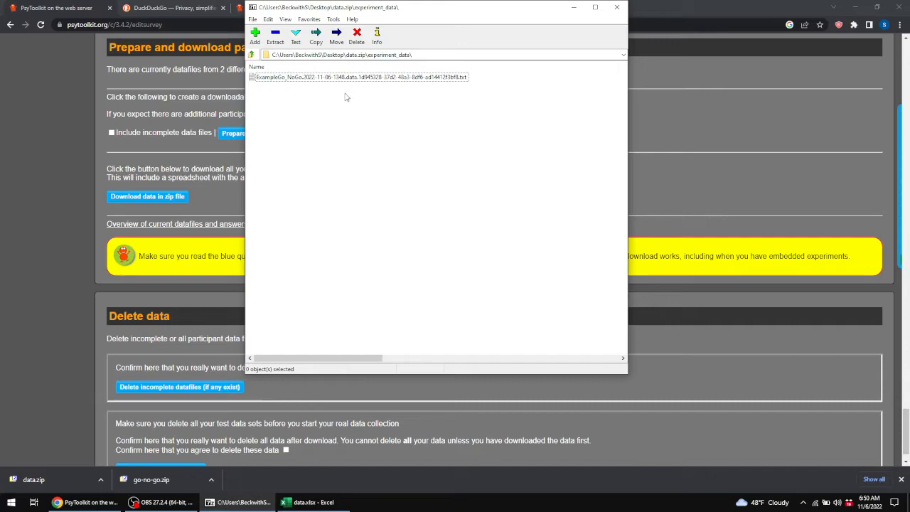
pyautogui.doubleClick(261, 80)
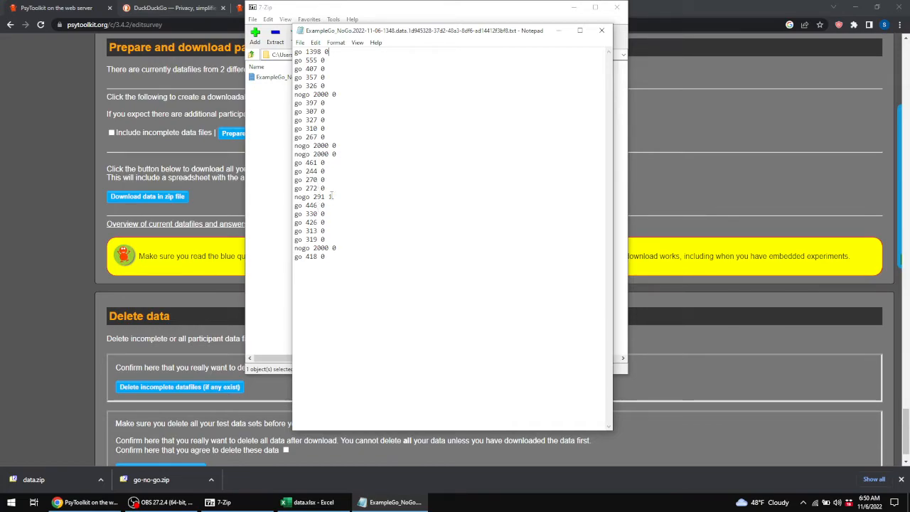
pyautogui.moveTo(331, 197); pyautogui.dragTo(293, 193)
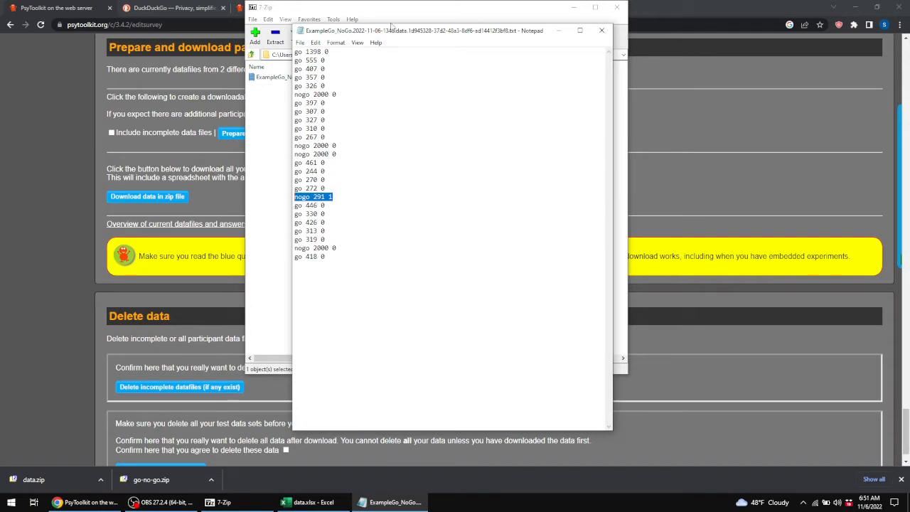
# Review the Go/No-go task page's description of the data output file columns.
pyautogui.click(239, 12)
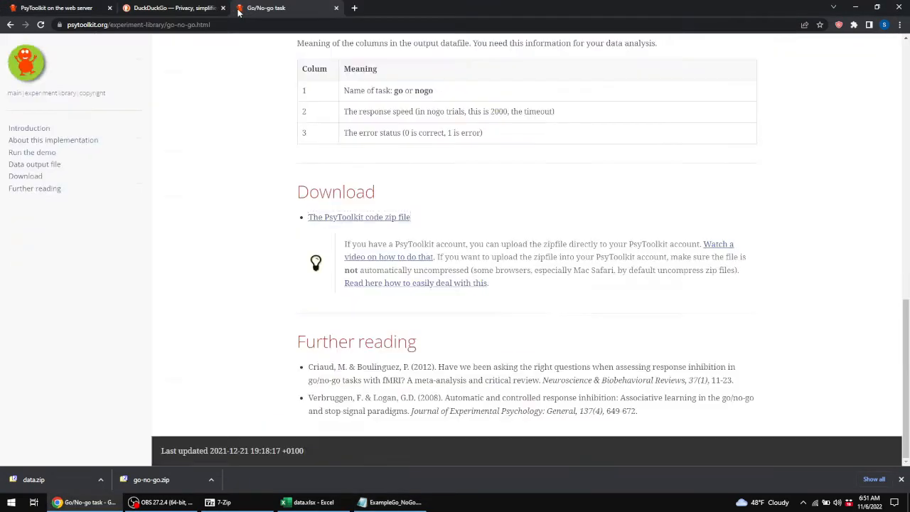
pyautogui.scroll(2, 459, 218)
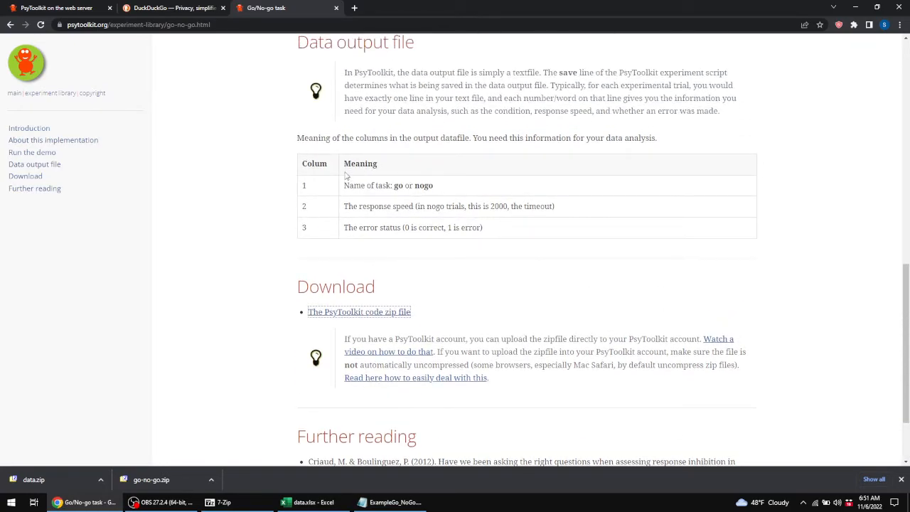
pyautogui.scroll(2, 349, 173)
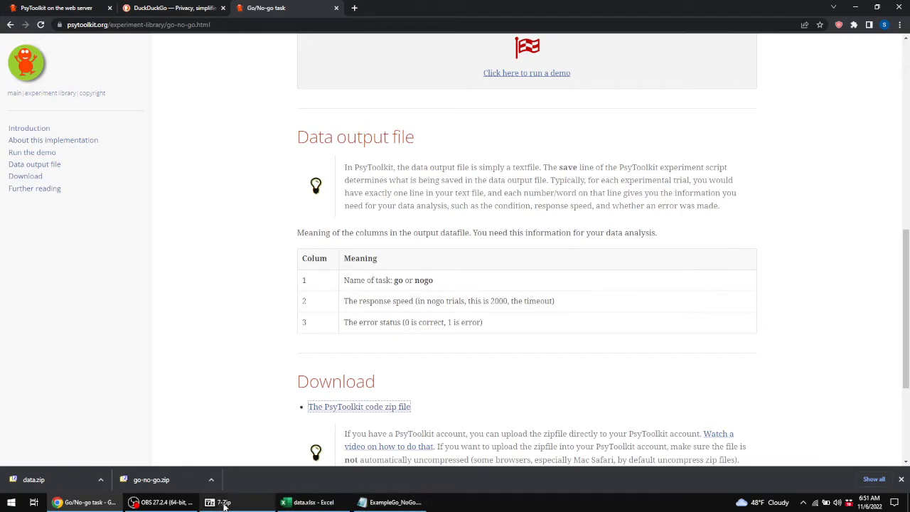
# Browse the survey_data folder of the downloaded archive and return to the Desktop folder.
pyautogui.click(249, 507)
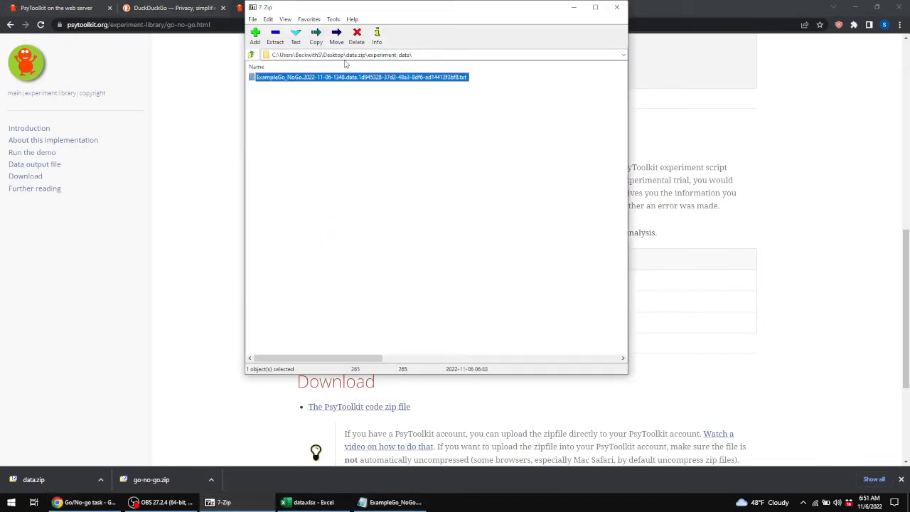
pyautogui.click(251, 56)
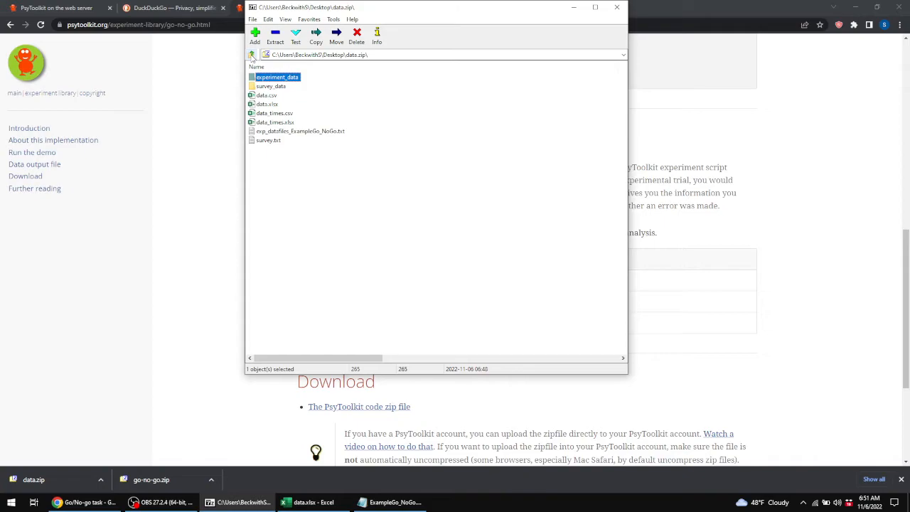
pyautogui.doubleClick(282, 86)
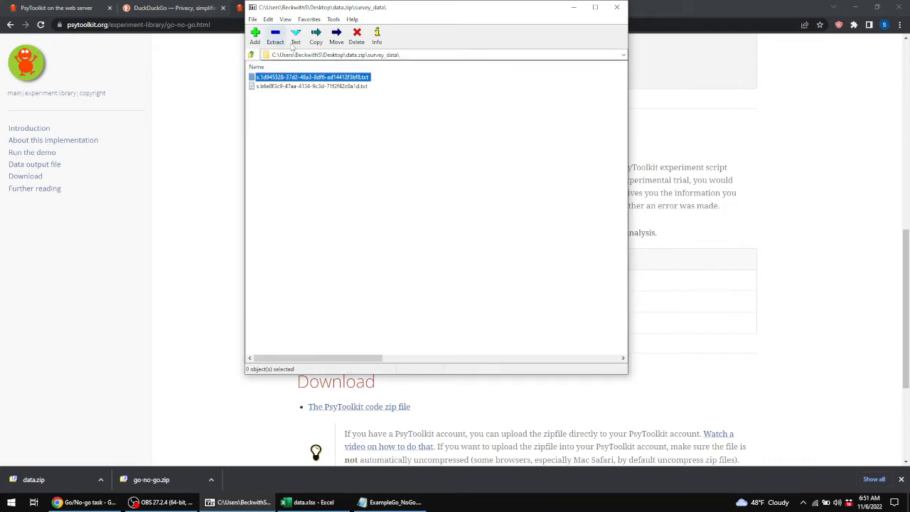
pyautogui.click(251, 55)
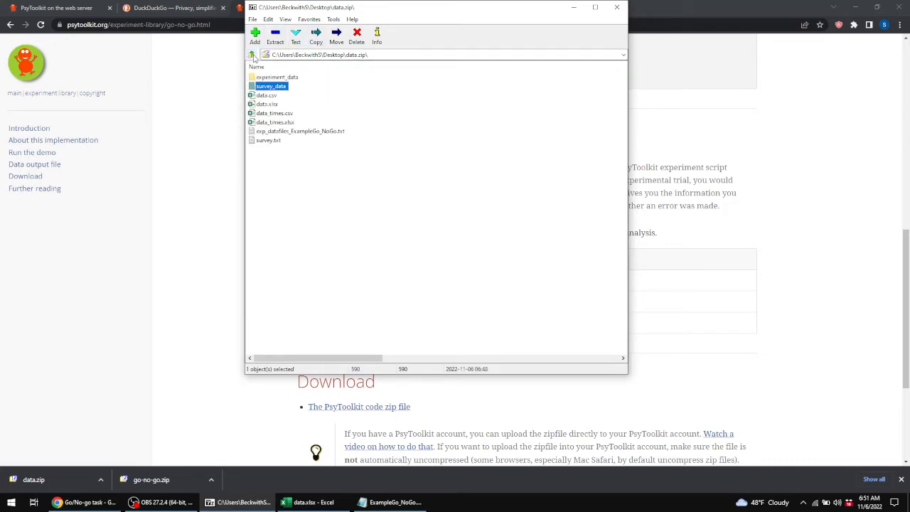
pyautogui.click(251, 55)
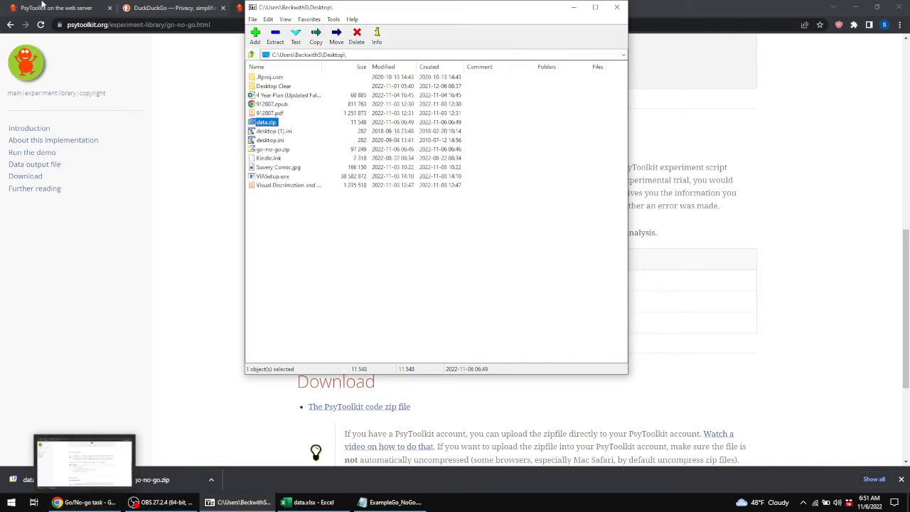
# Return to the PsyToolkit survey editor and scroll back to the compile and survey status sections.
pyautogui.click(53, 8)
pyautogui.scroll(3, 364, 169)
pyautogui.scroll(20, 365, 173)
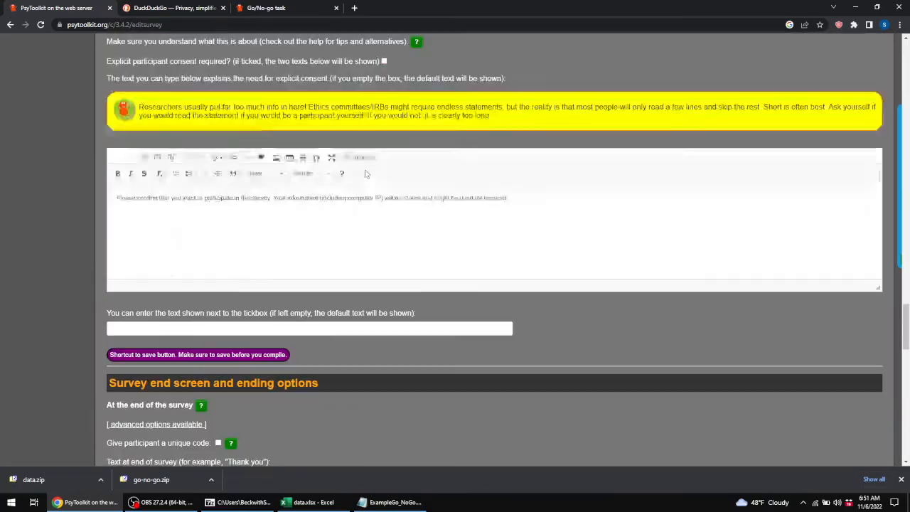
pyautogui.scroll(10, 365, 169)
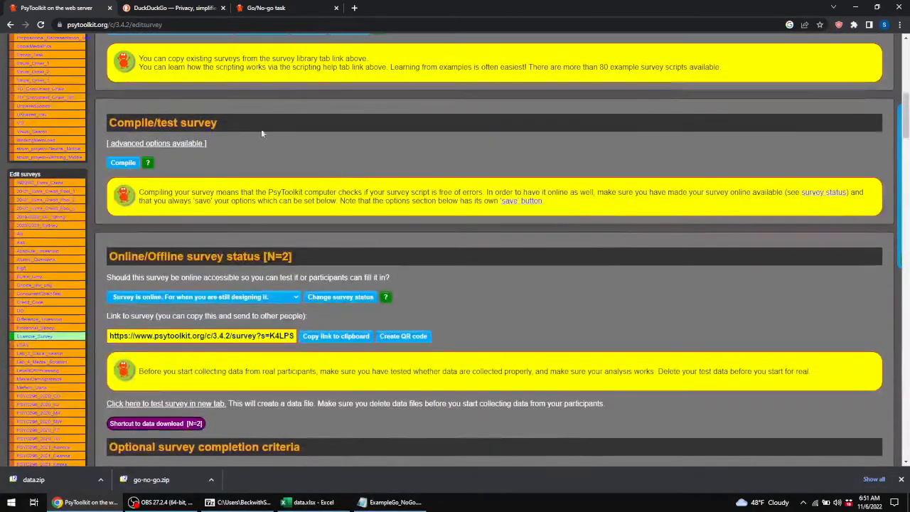
# Open the ExampleGo_NoGo experiment from the experiments list.
pyautogui.scroll(1, 79, 149)
pyautogui.scroll(1, 79, 145)
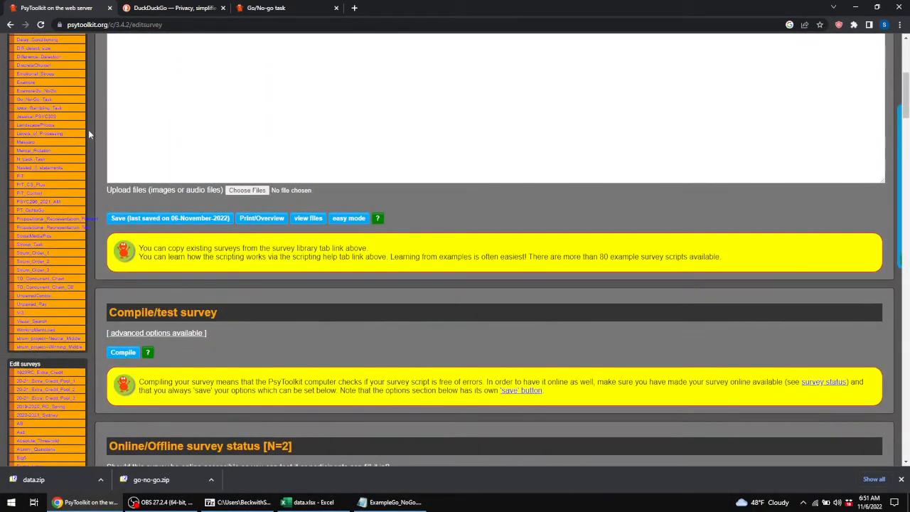
pyautogui.click(38, 93)
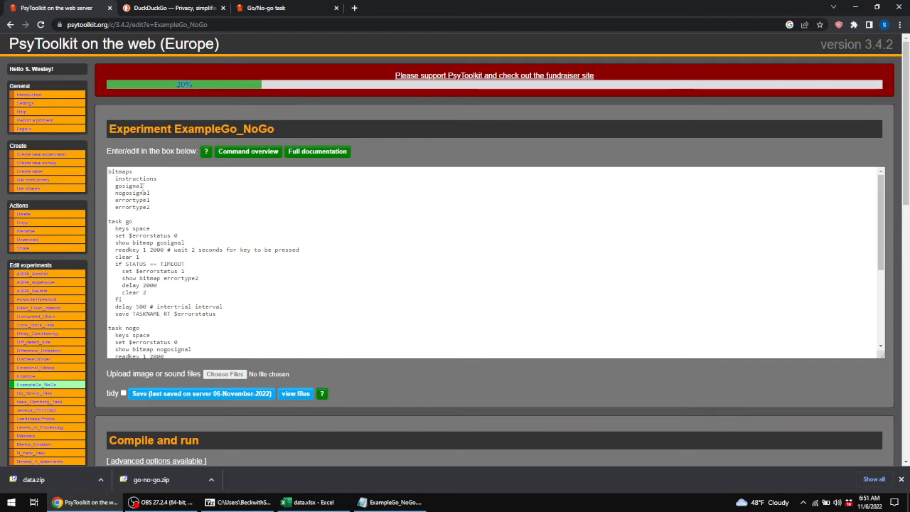
# Examine the ExampleGo_NoGo script, highlighting the go task's keys and error status lines and the test block's tasklist.
pyautogui.moveTo(136, 180); pyautogui.dragTo(140, 225)
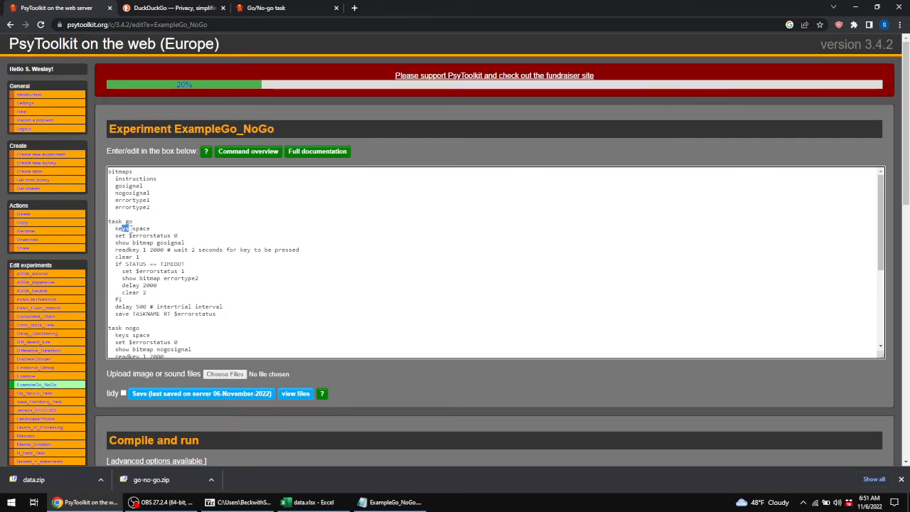
pyautogui.moveTo(129, 235); pyautogui.dragTo(162, 235)
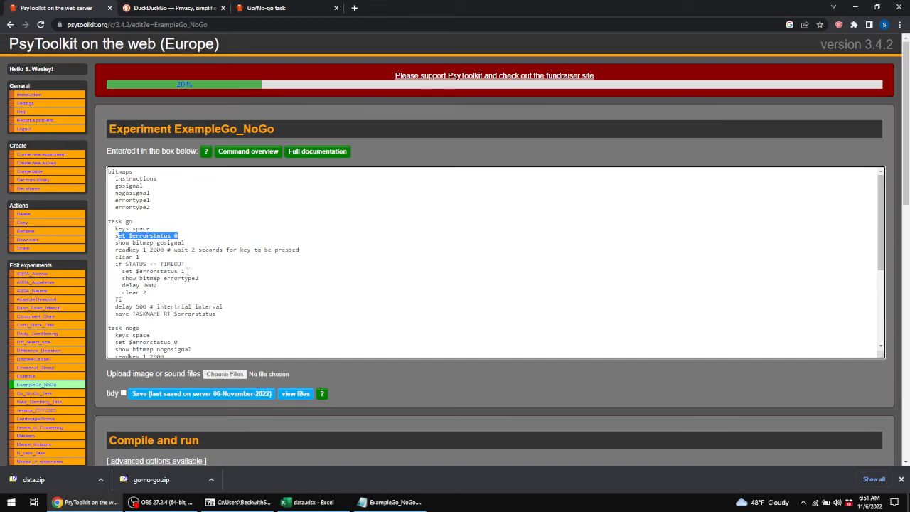
pyautogui.scroll(-5, 190, 271)
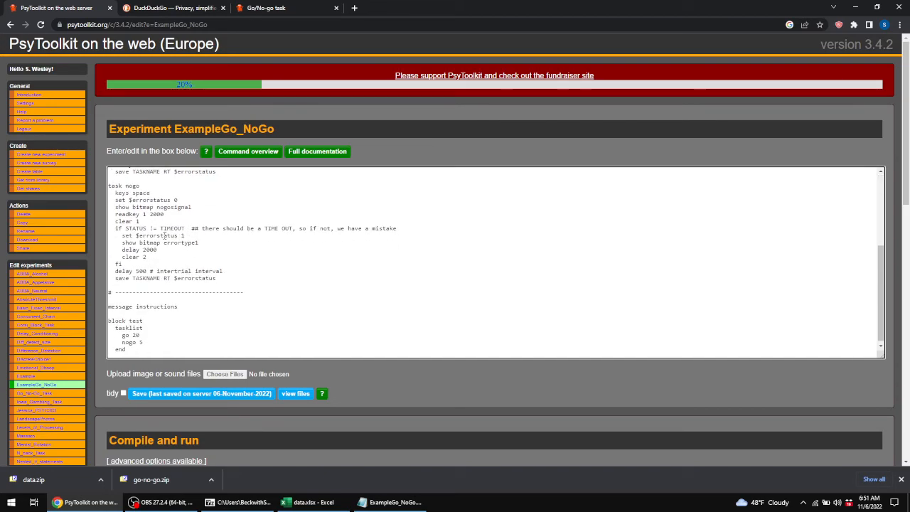
pyautogui.scroll(-1, 153, 341)
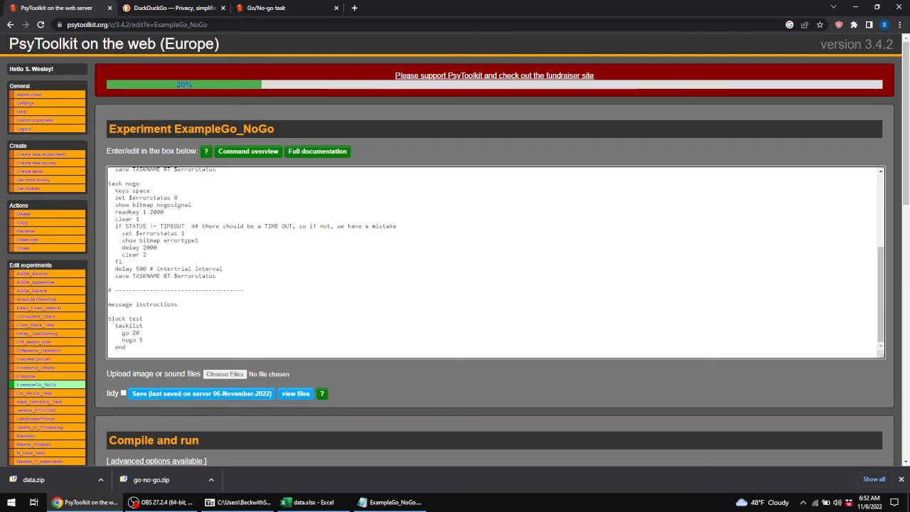
pyautogui.moveTo(108, 318); pyautogui.dragTo(127, 347)
pyautogui.click(145, 331)
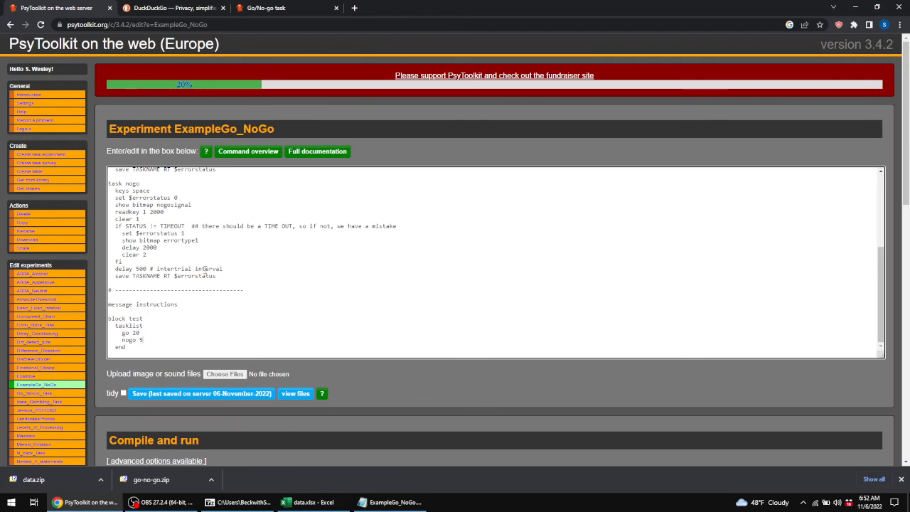
pyautogui.scroll(3, 204, 268)
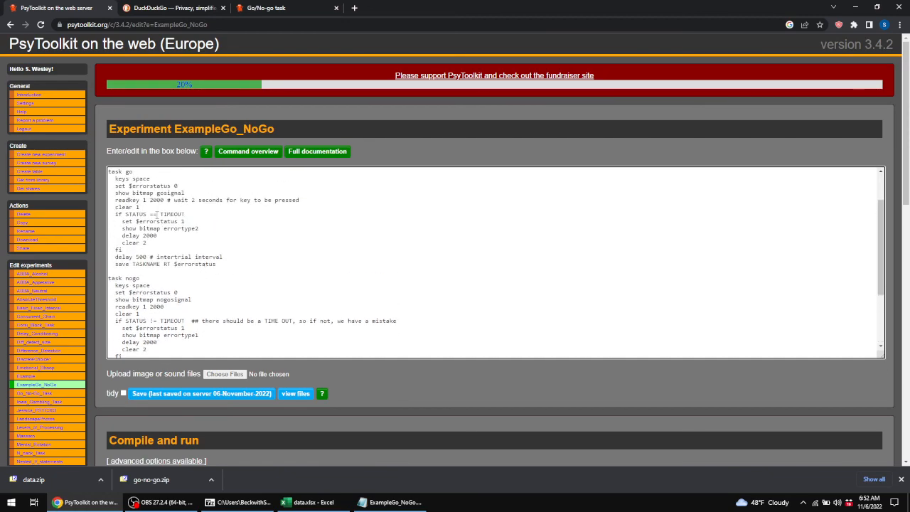
pyautogui.click(100, 152)
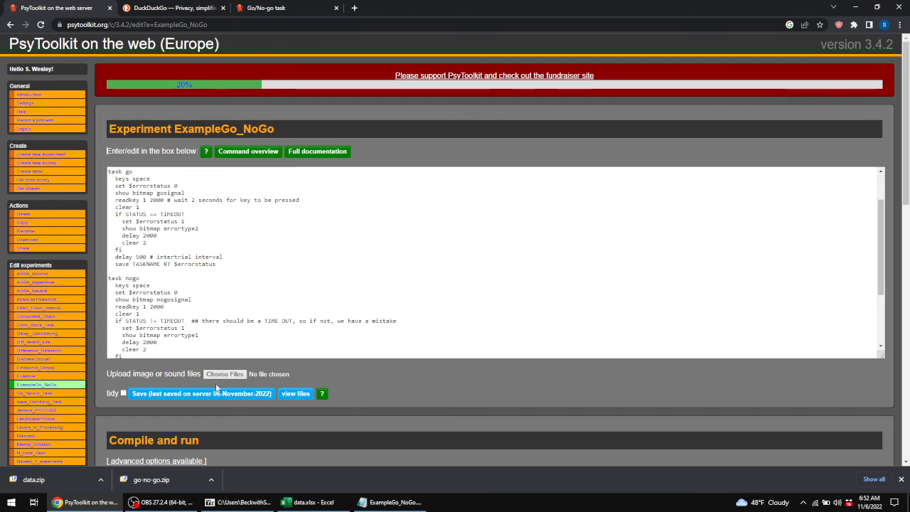